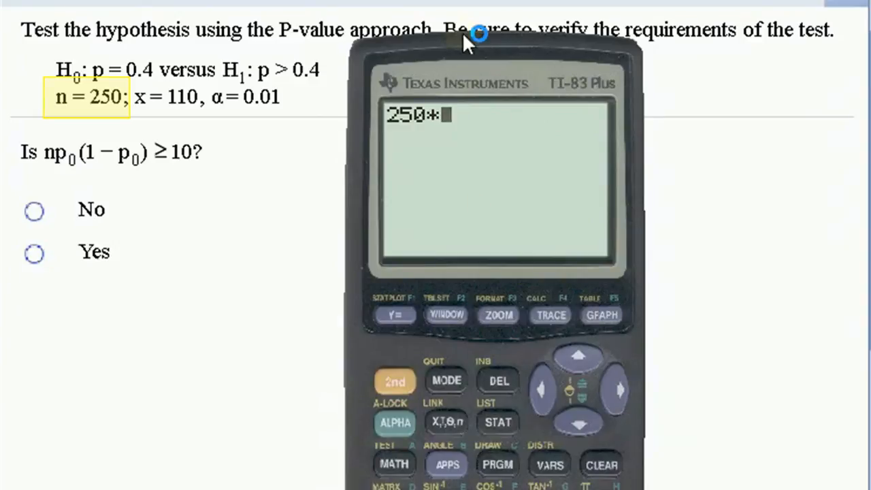
# Evaluate 250*.4*(1-.4) on the calculator and submit Yes for the np₀(1 − p₀) ≥ 10 requirement.
pyautogui.moveTo(478, 31); pyautogui.dragTo(517, 0)
pyautogui.write('.4*')
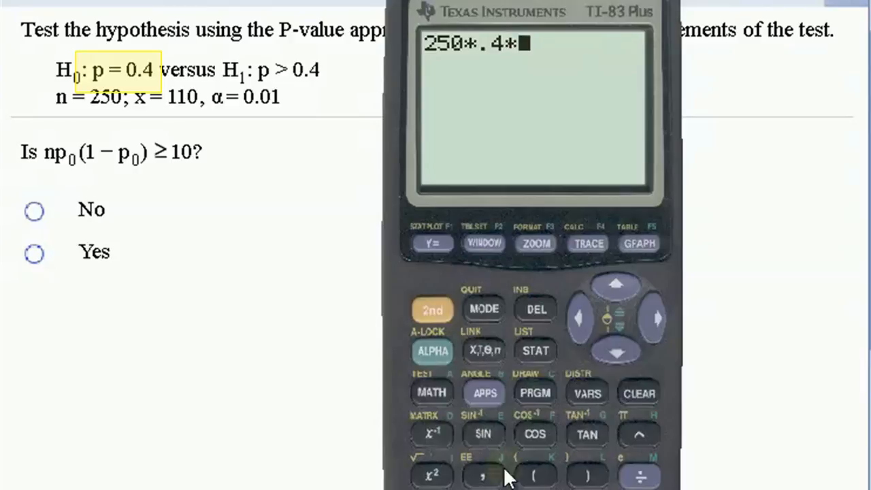
pyautogui.click(534, 475)
pyautogui.write('1-.4)')
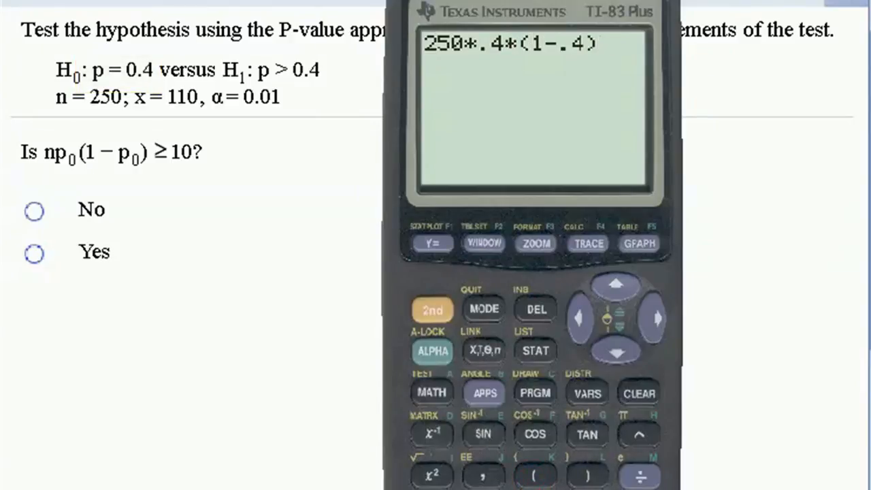
pyautogui.press('Return')
pyautogui.click(34, 254)
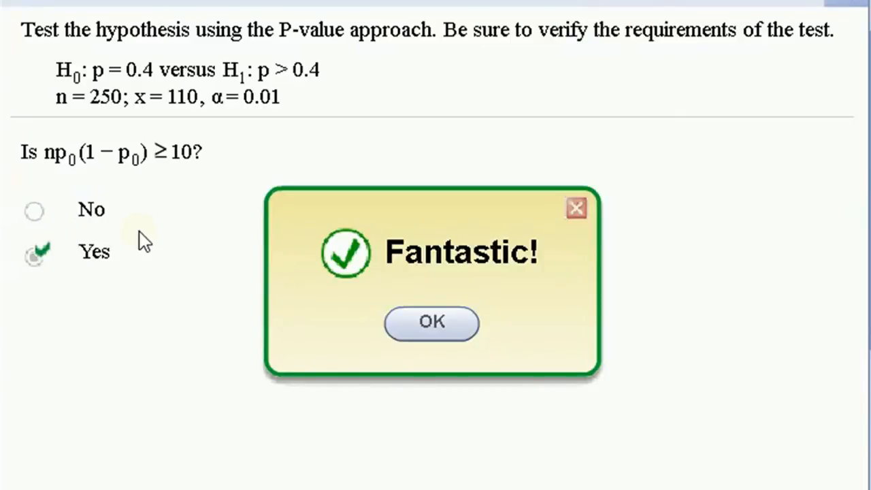
pyautogui.press('Return')
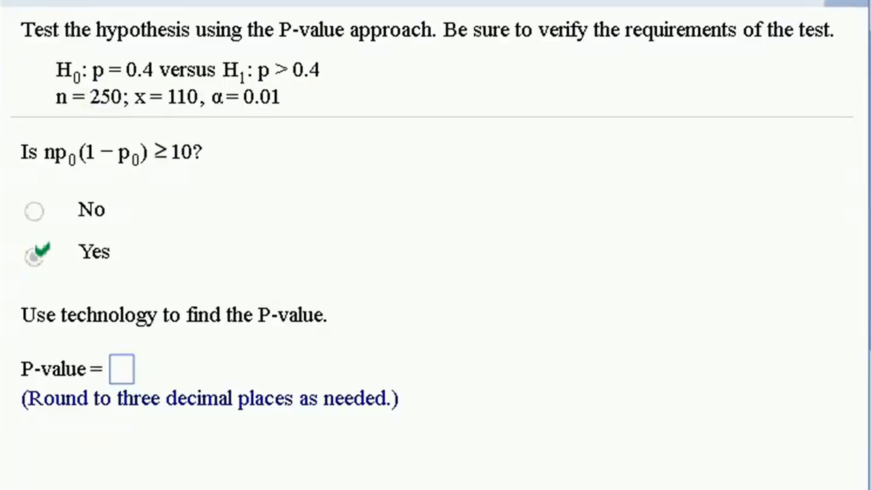
# Switch to StatCrunch and start a one-sample proportion test from summary data with 110 successes and 250 observations.
pyautogui.hotkey('alt', 'Tab')
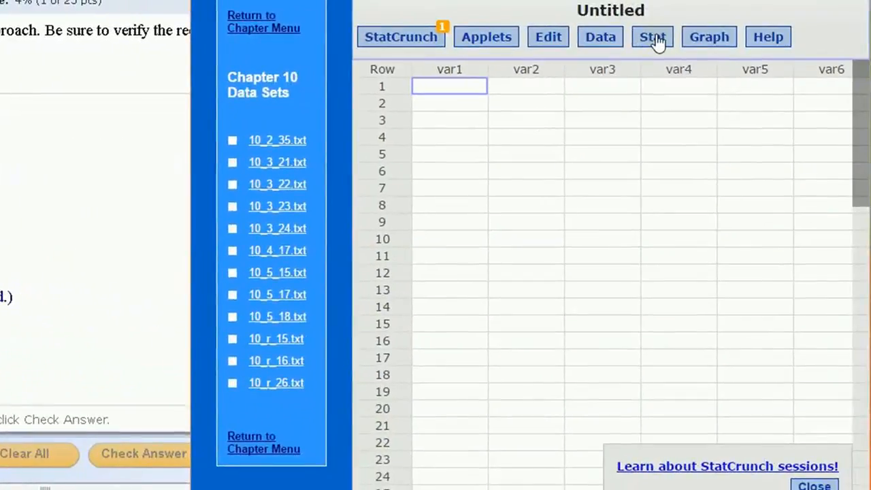
pyautogui.click(655, 38)
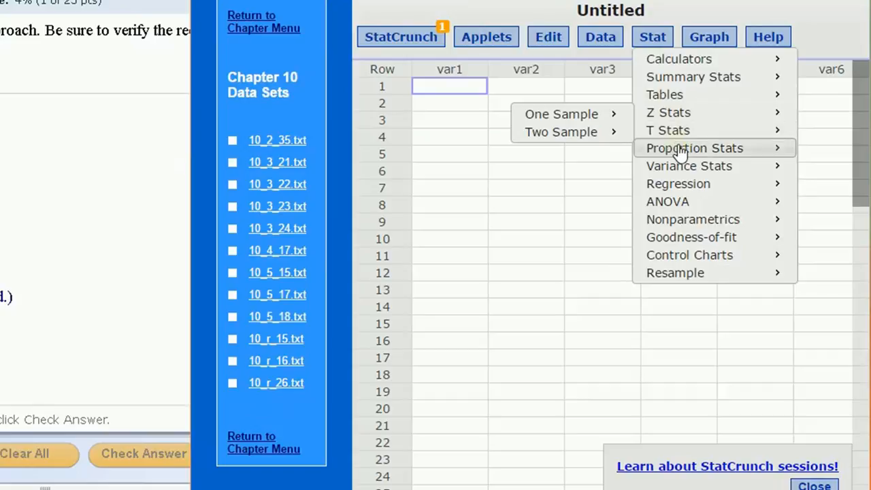
pyautogui.moveTo(681, 153)
pyautogui.click(558, 151)
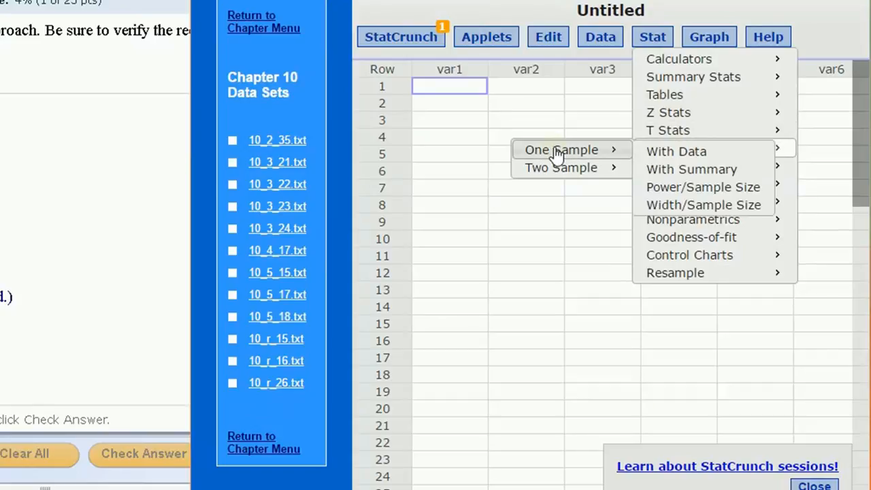
pyautogui.click(719, 171)
pyautogui.click(434, 98)
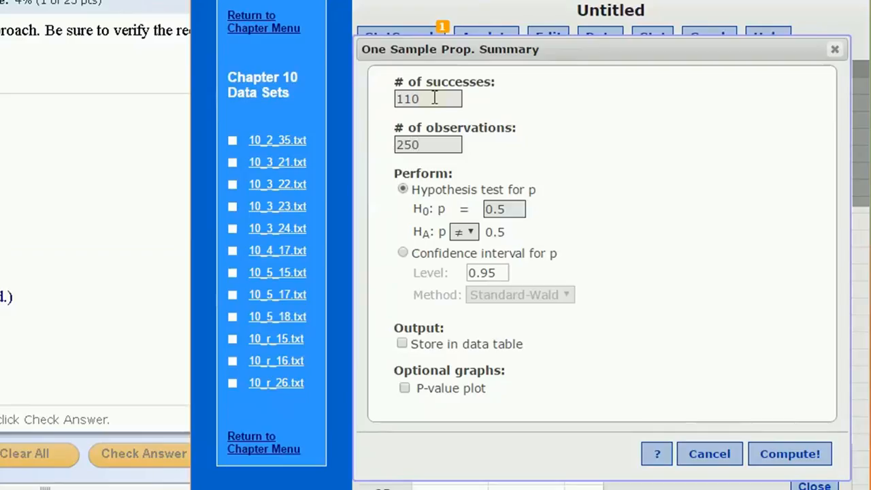
# Set the hypothesis test to H0: p = 0.4 with the alternative p > 0.4 and compute it.
pyautogui.click(404, 190)
pyautogui.moveTo(501, 209); pyautogui.dragTo(523, 220)
pyautogui.write('4')
pyautogui.click(468, 232)
pyautogui.click(460, 280)
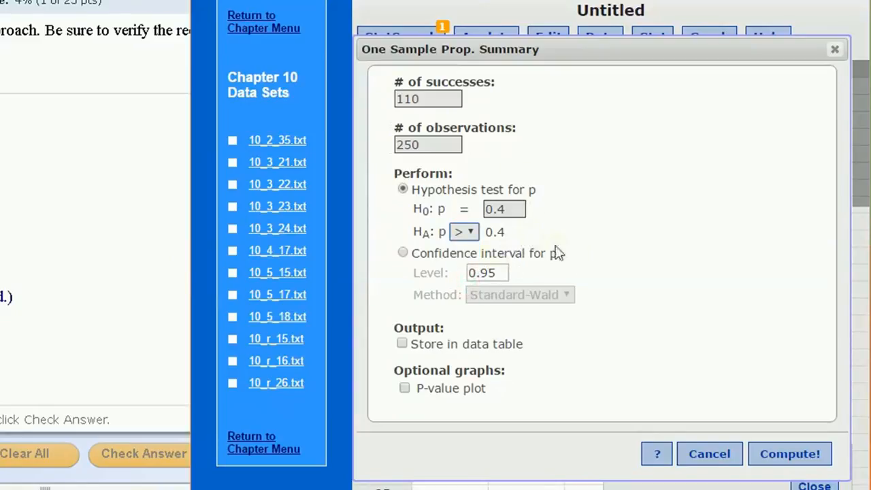
pyautogui.click(774, 458)
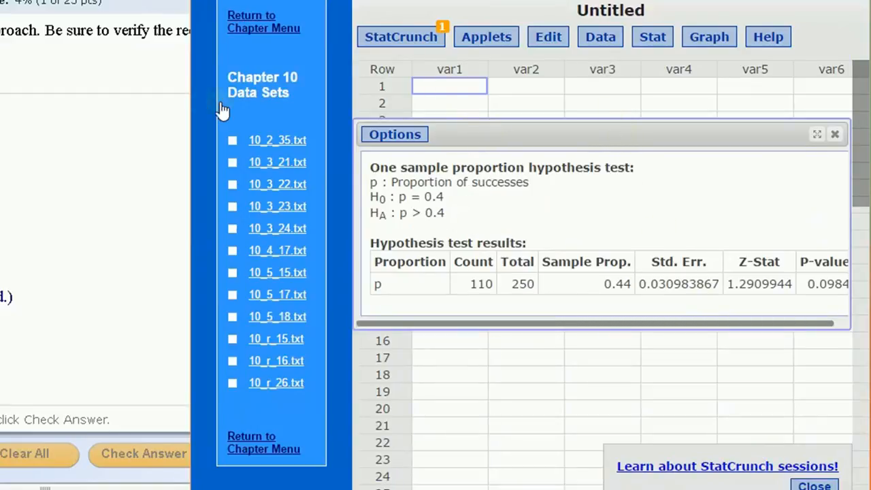
# Copy the P-value from the test results and submit it in the homework question, rounded to 0.098.
pyautogui.moveTo(185, 100); pyautogui.dragTo(119, 102)
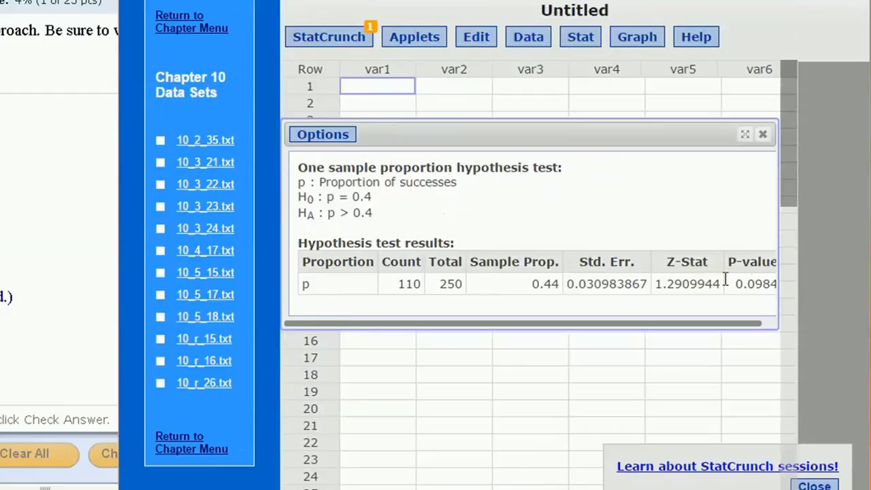
pyautogui.moveTo(780, 279); pyautogui.dragTo(806, 277)
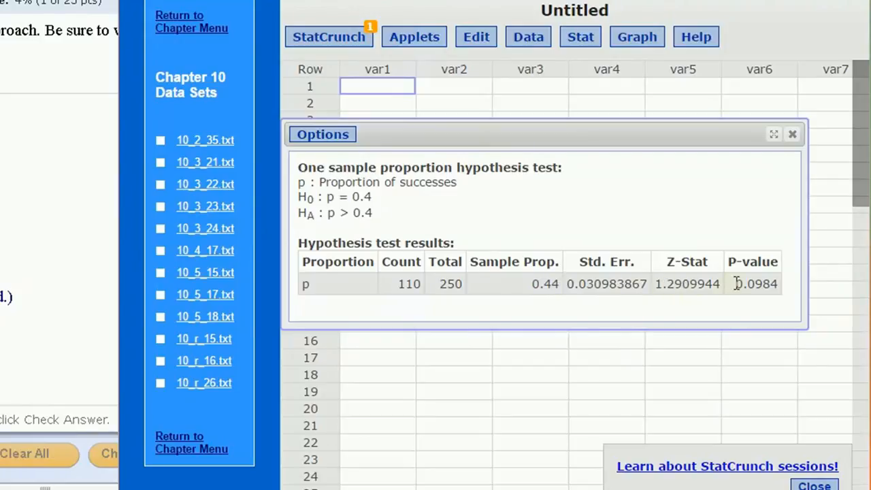
pyautogui.moveTo(736, 284); pyautogui.dragTo(770, 286)
pyautogui.hotkey('ctrl', 'c')
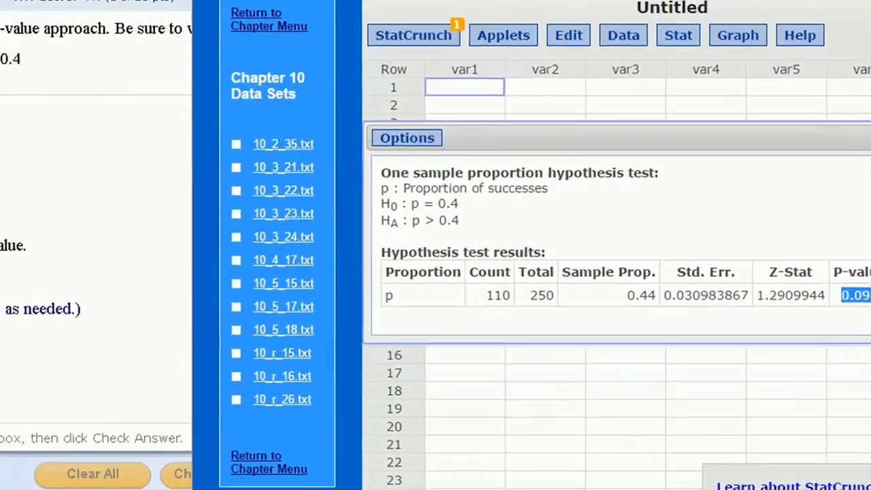
pyautogui.click(90, 331)
pyautogui.hotkey('ctrl', 'v')
pyautogui.press('Return')
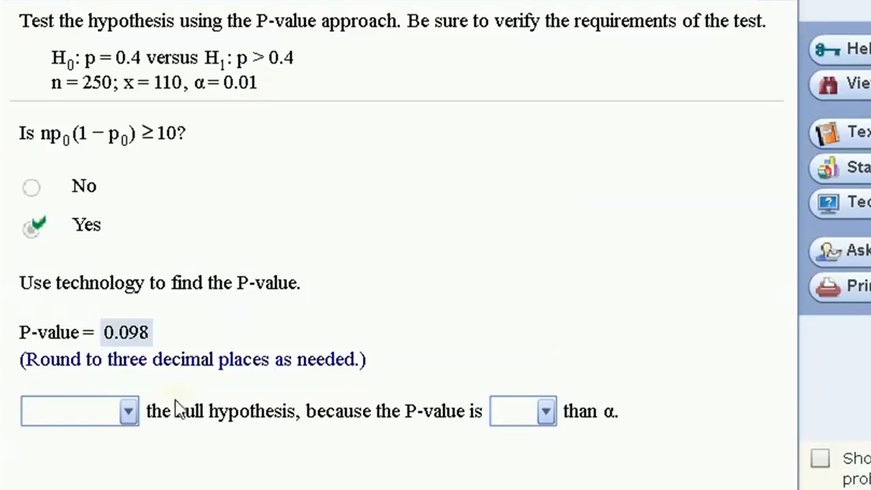
# Submit the conclusion as "Do not reject" the null hypothesis because the P-value is "greater" than α, and continue to the next question.
pyautogui.click(130, 415)
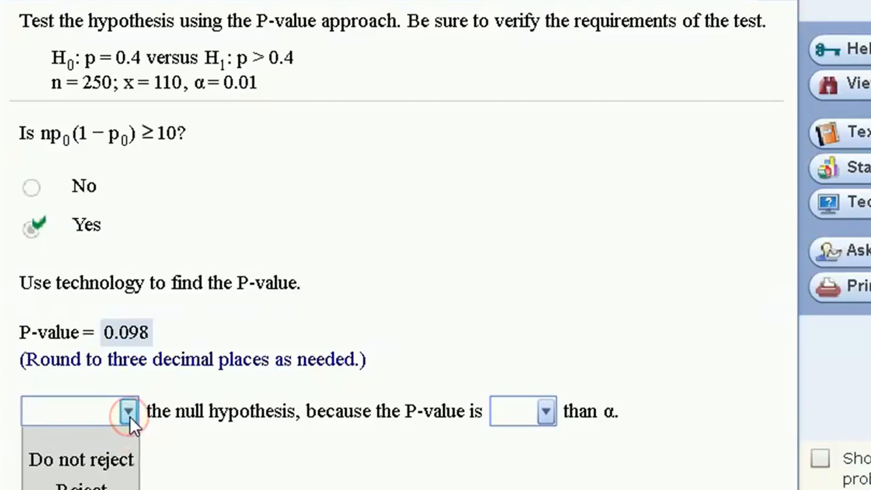
pyautogui.click(119, 472)
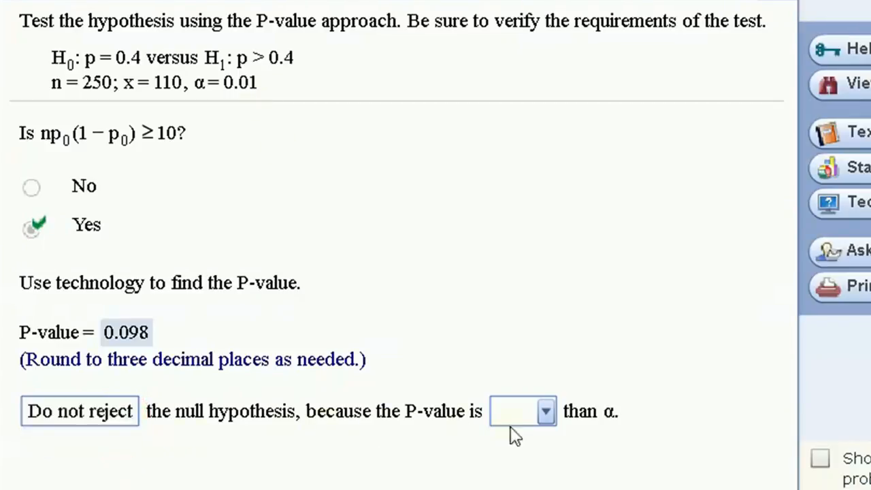
pyautogui.click(546, 412)
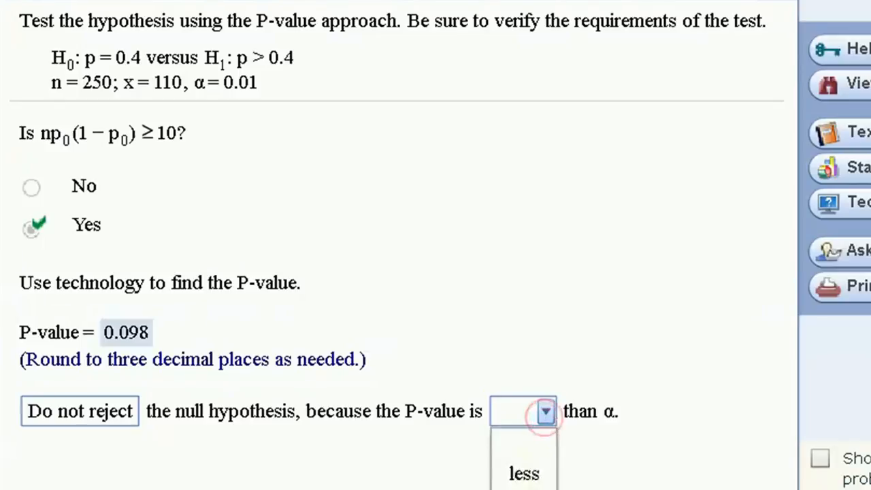
pyautogui.click(525, 470)
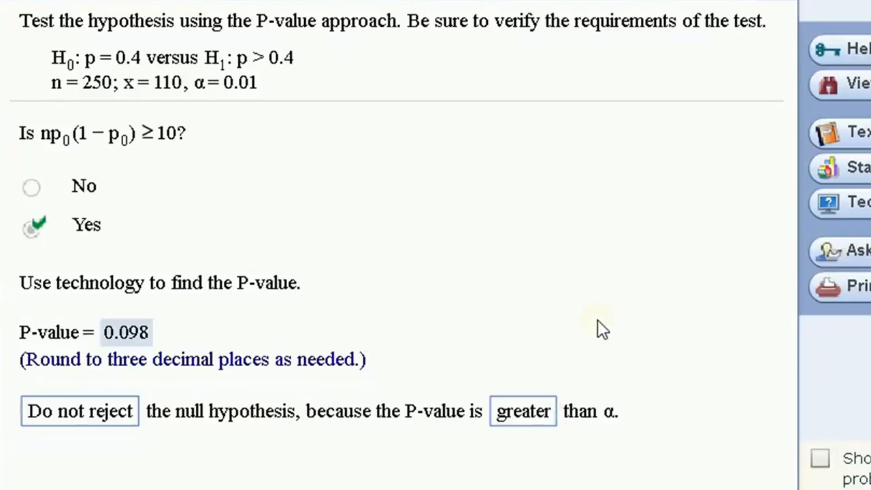
pyautogui.press('Return')
pyautogui.click(598, 319)
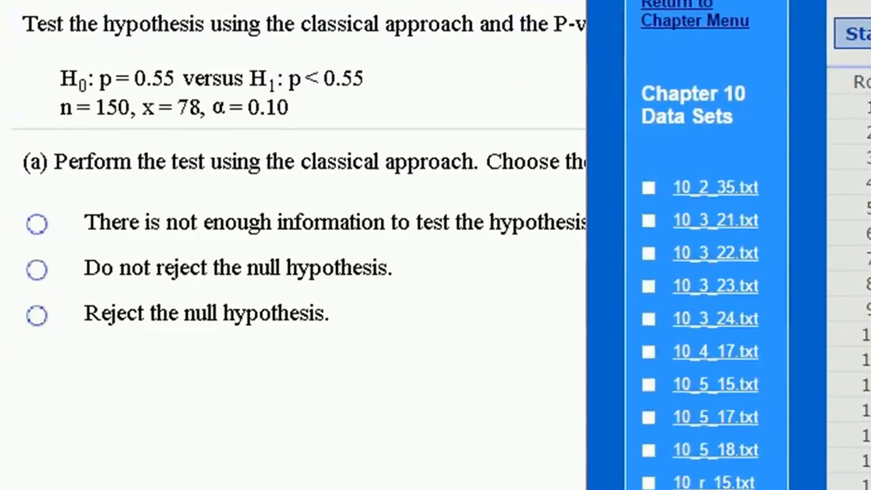
# In StatCrunch, start another one-sample proportion test from summary data with 78 successes and 150 observations.
pyautogui.click(797, 103)
pyautogui.moveTo(684, 217)
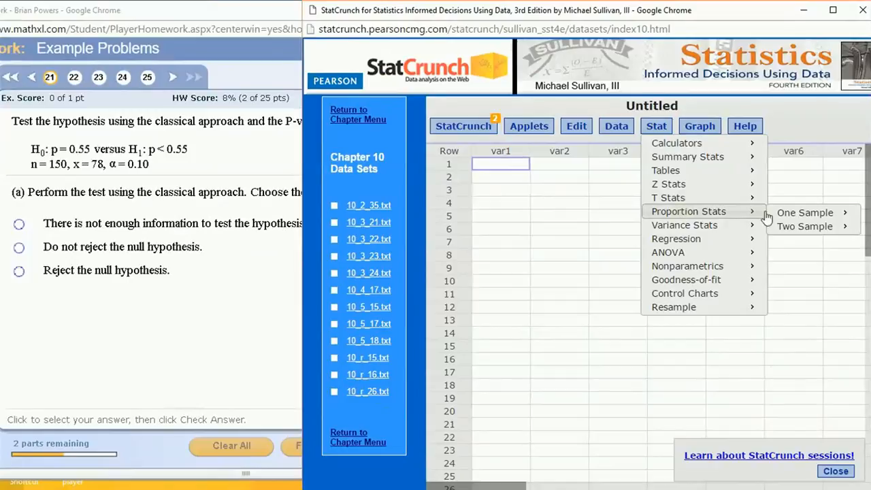
pyautogui.moveTo(768, 216)
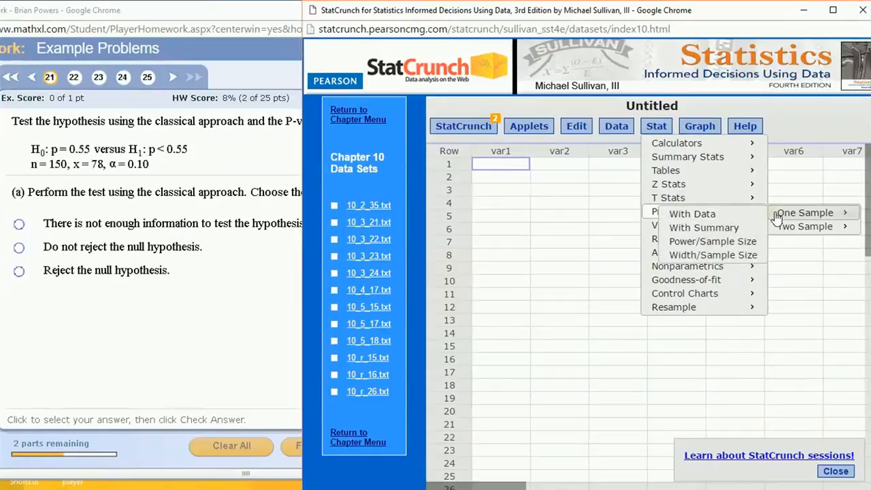
pyautogui.click(704, 230)
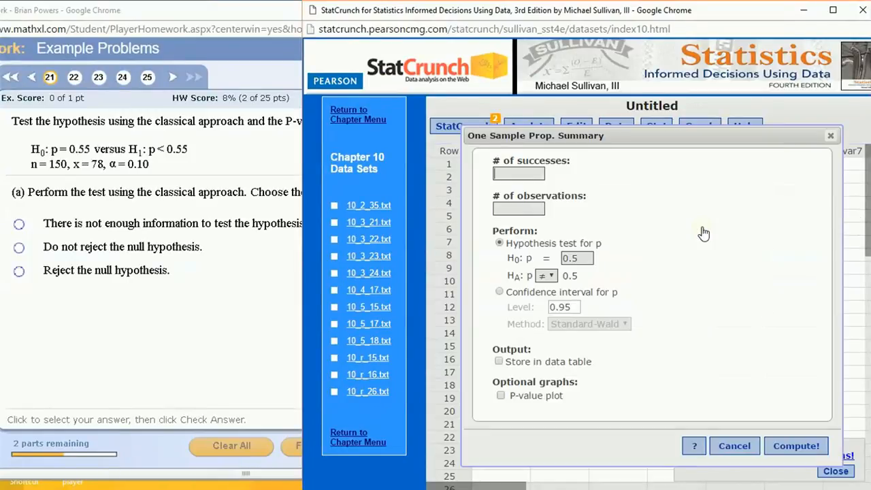
pyautogui.click(503, 171)
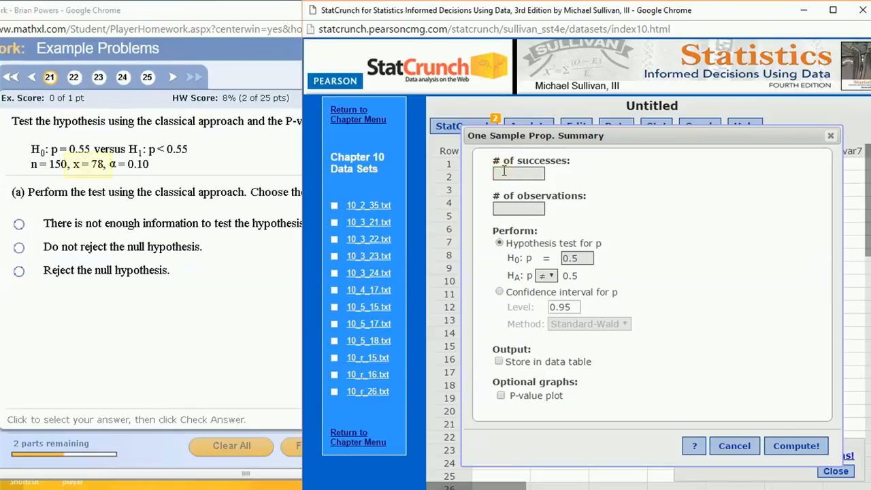
pyautogui.press('Tab')
pyautogui.write('1')
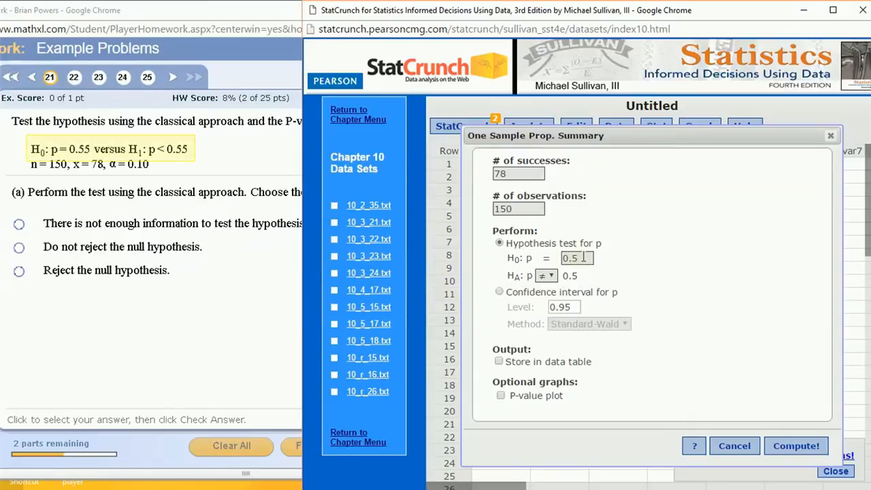
# Set the test to H0: p = 0.55 with the alternative p < 0.55 and compute it.
pyautogui.write('5')
pyautogui.click(549, 276)
pyautogui.click(554, 292)
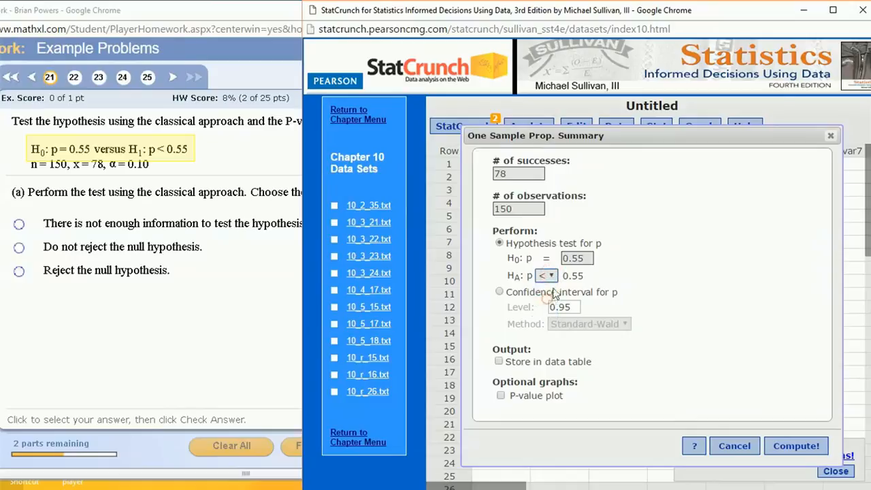
pyautogui.click(797, 446)
pyautogui.moveTo(667, 212); pyautogui.dragTo(674, 271)
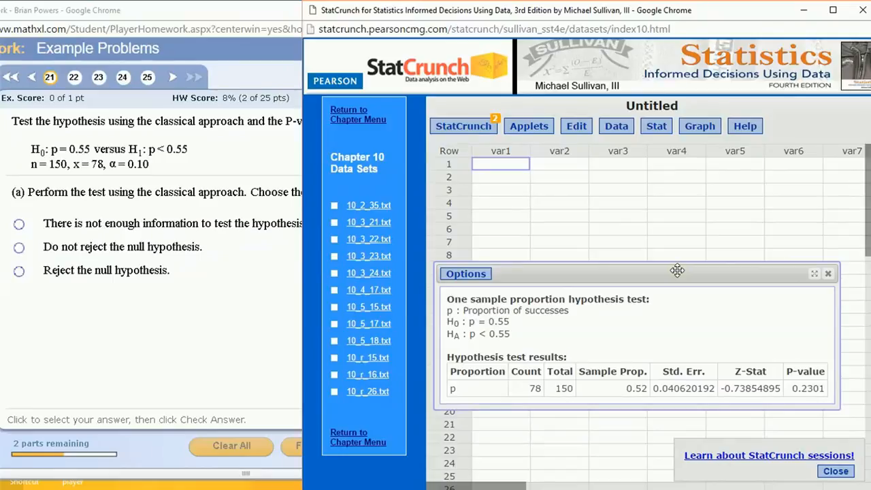
# Open the Normal calculator and compute the critical value for a left-tail probability of 0.10.
pyautogui.click(658, 127)
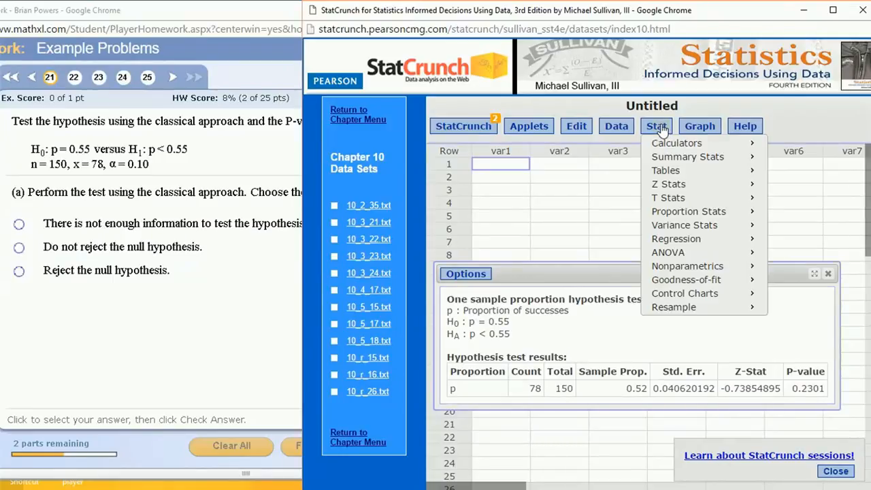
pyautogui.moveTo(660, 144)
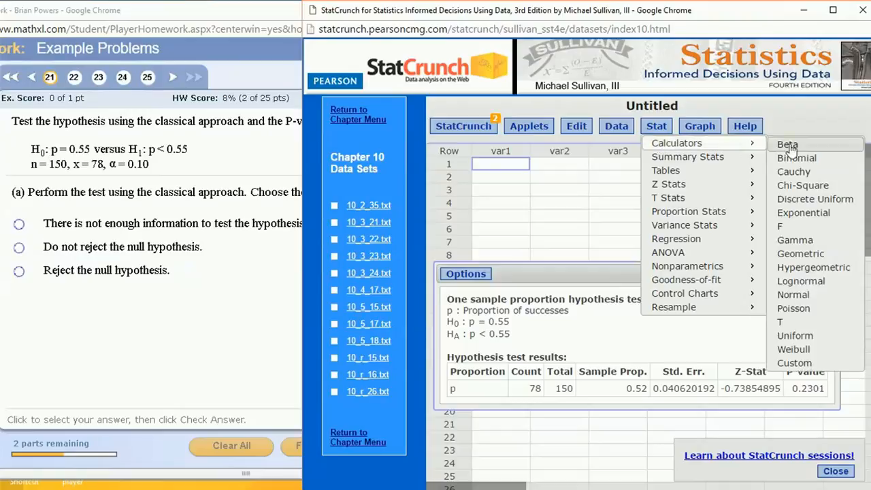
pyautogui.click(798, 297)
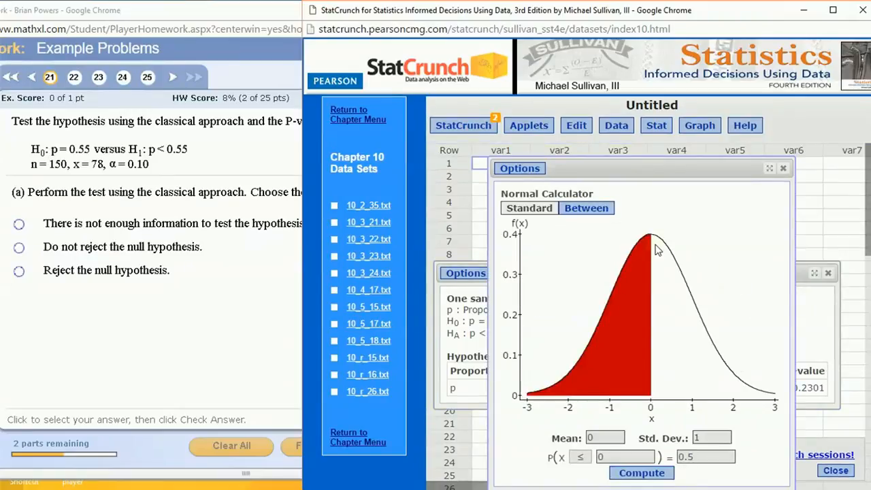
pyautogui.click(666, 167)
pyautogui.moveTo(672, 126); pyautogui.dragTo(673, 111)
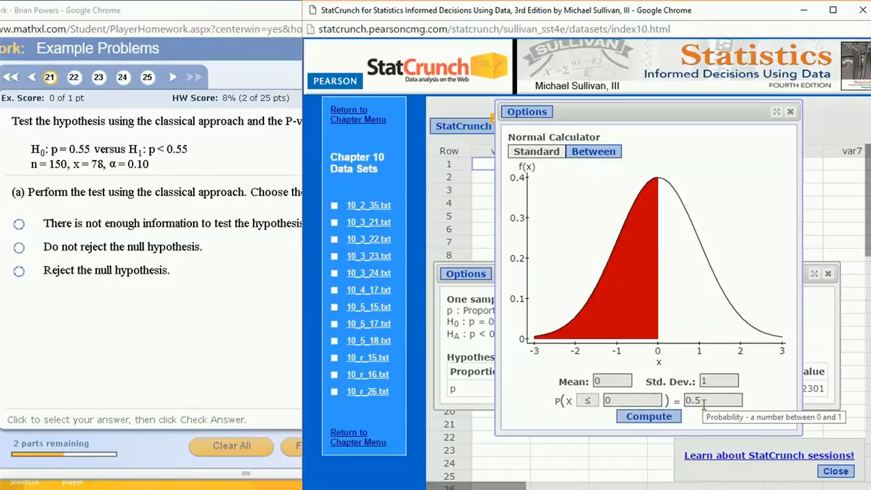
pyautogui.moveTo(703, 402); pyautogui.dragTo(696, 401)
pyautogui.write('10')
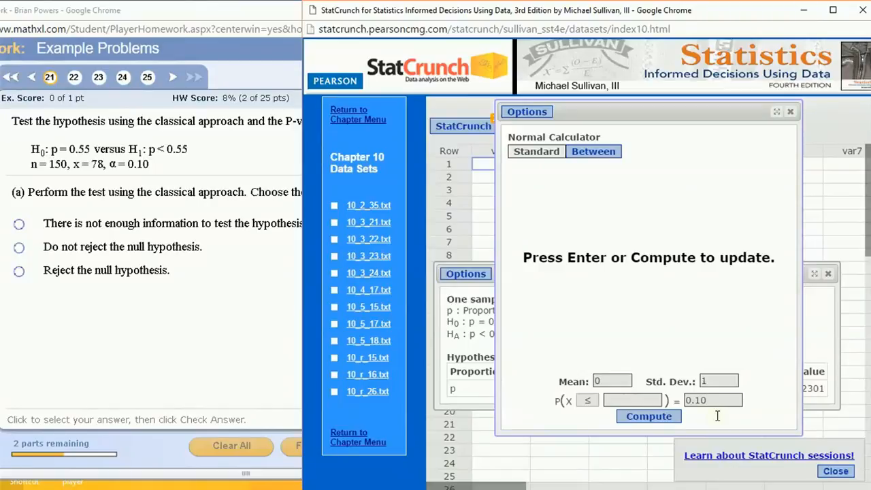
pyautogui.press('Return')
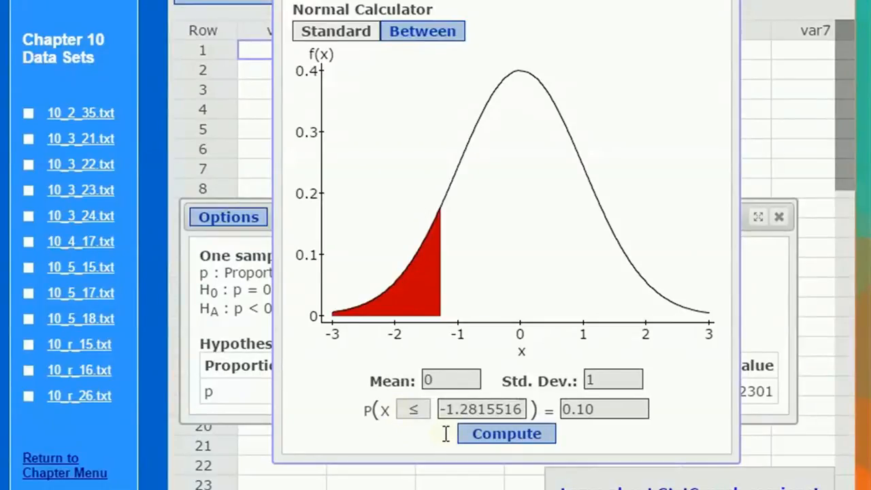
# Bring the test results forward to compare them with the critical value, and submit "Do not reject the null hypothesis" for part (a).
pyautogui.click(764, 253)
pyautogui.moveTo(691, 219); pyautogui.dragTo(690, 44)
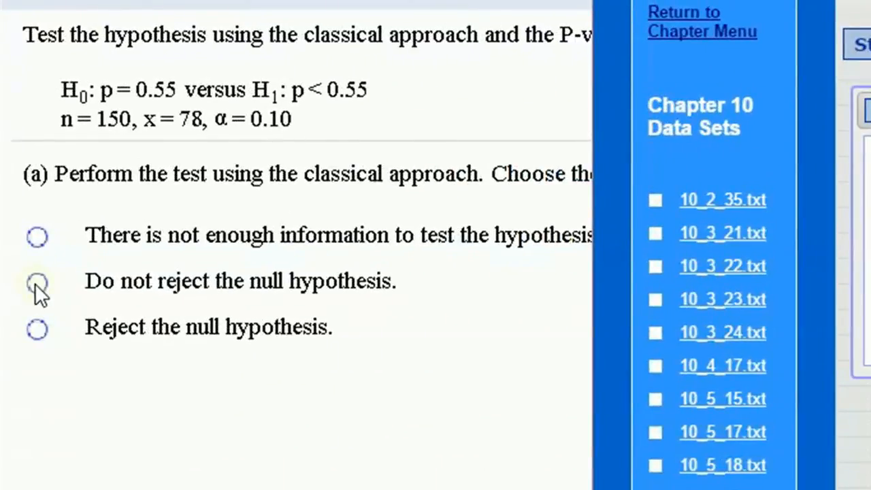
pyautogui.click(104, 223)
pyautogui.click(38, 283)
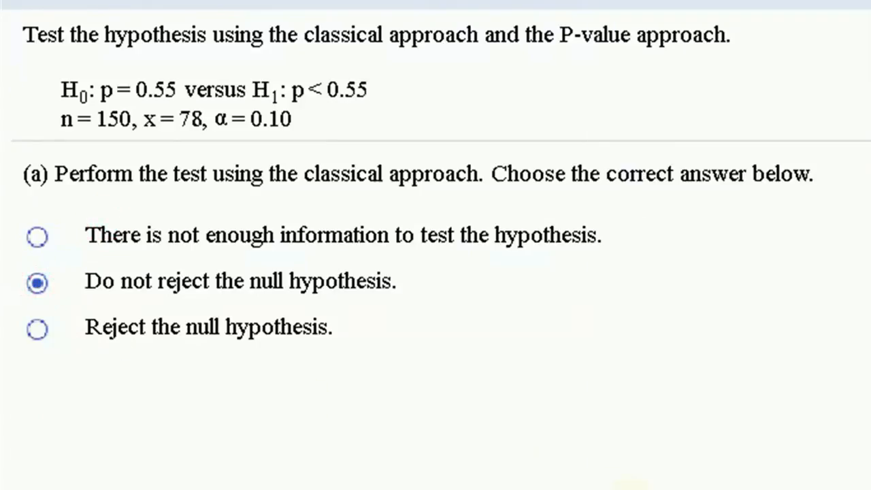
pyautogui.click(632, 489)
pyautogui.press('Return')
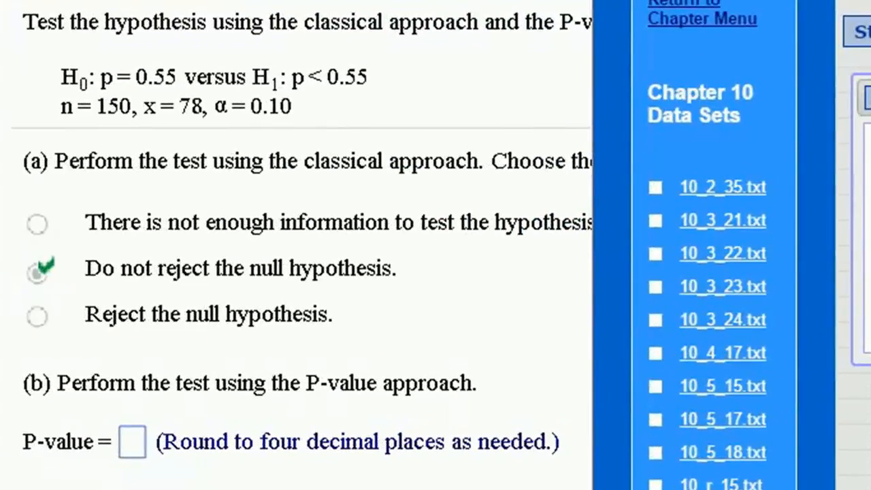
# Answer part (b) with a P-value of .2301 and check the answer.
pyautogui.click(133, 446)
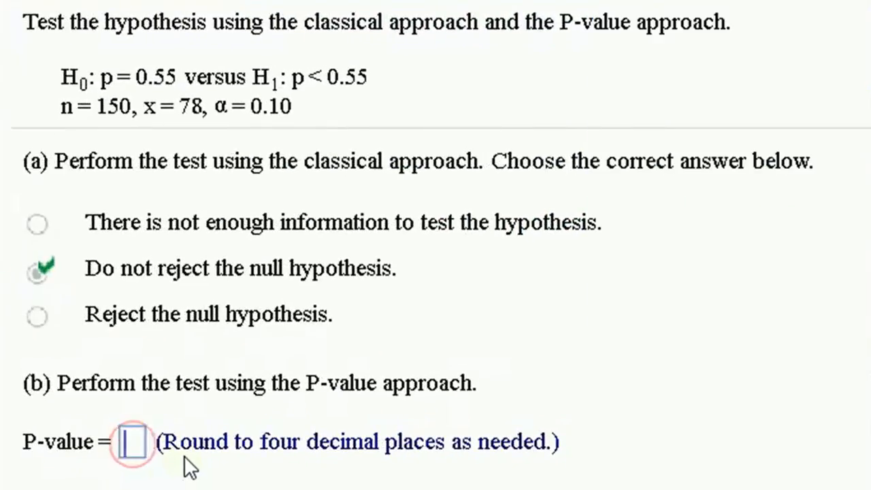
pyautogui.write('.2')
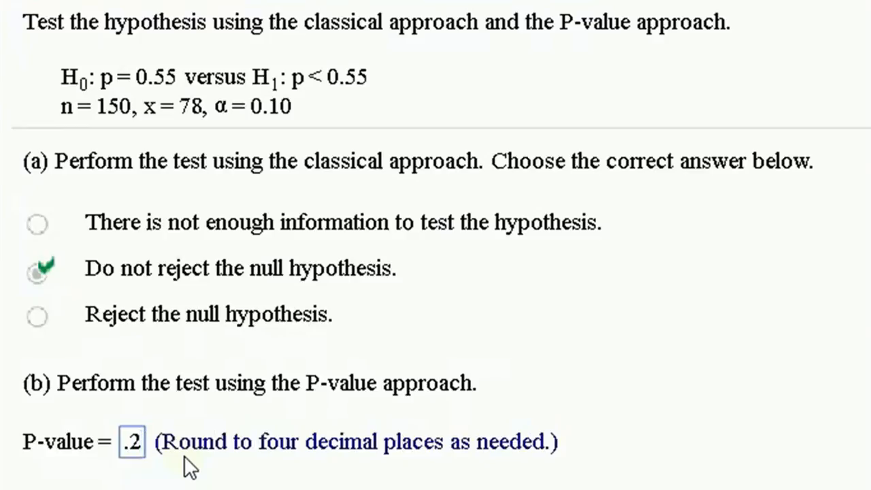
pyautogui.write('301')
pyautogui.press('Return')
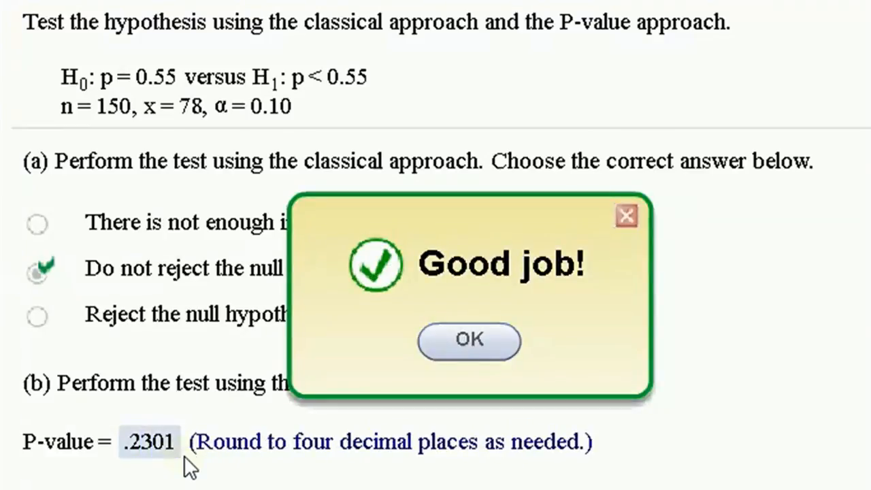
pyautogui.press('Return')
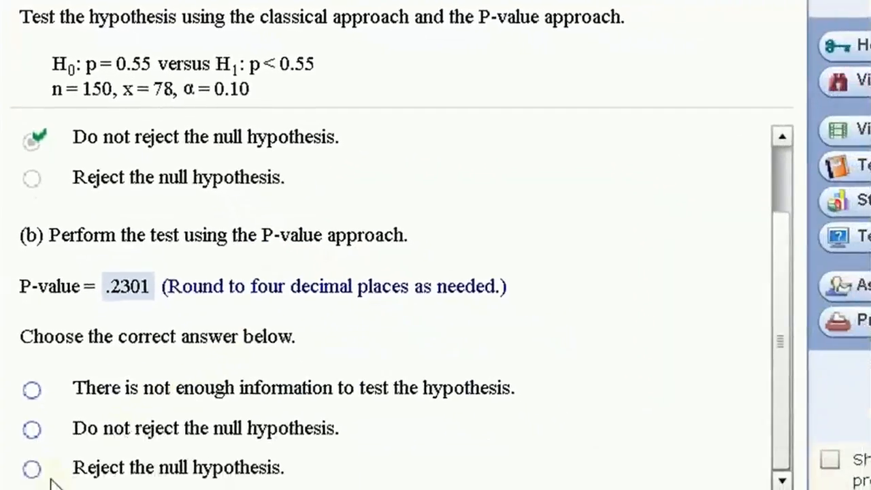
# Submit "Do not reject the null hypothesis" as the conclusion of the P-value approach in part (b).
pyautogui.click(32, 469)
pyautogui.click(32, 429)
pyautogui.press('Return')
pyautogui.press('Return')
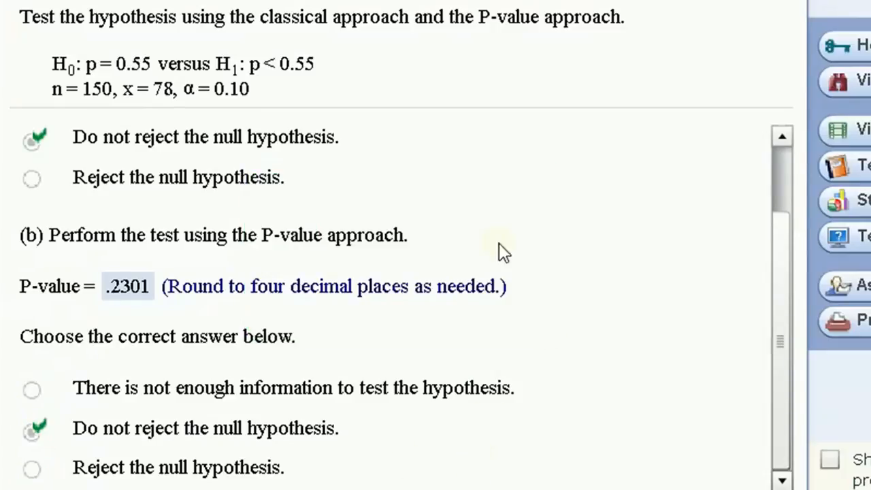
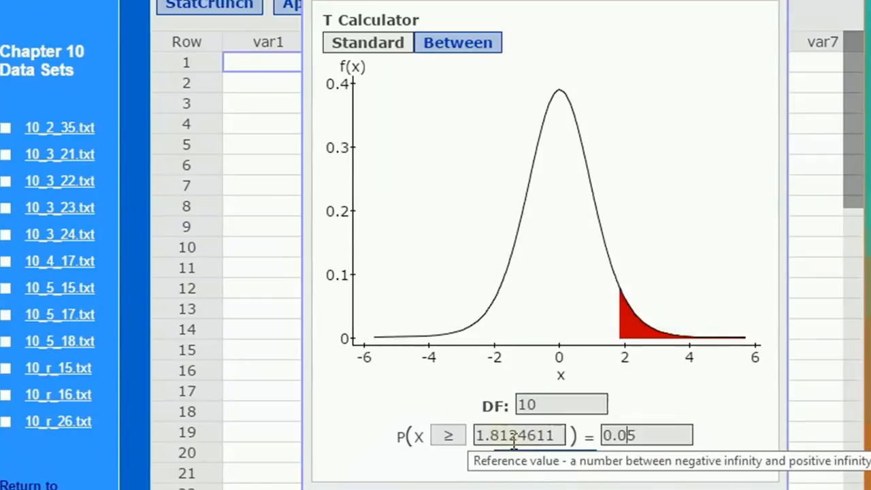
# Copy the right-tail critical value from the T calculator and submit it as +1.812 for part (a).
pyautogui.moveTo(517, 436); pyautogui.dragTo(384, 435)
pyautogui.hotkey('ctrl', 'c')
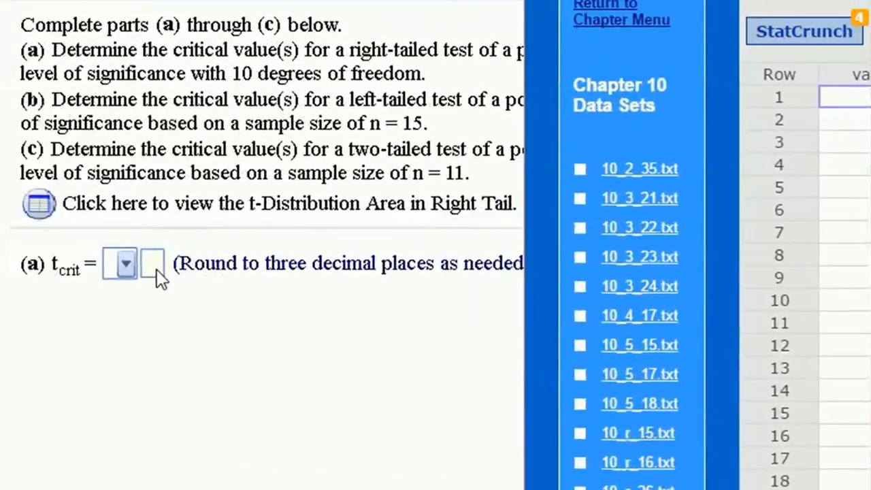
pyautogui.click(155, 267)
pyautogui.hotkey('ctrl', 'v')
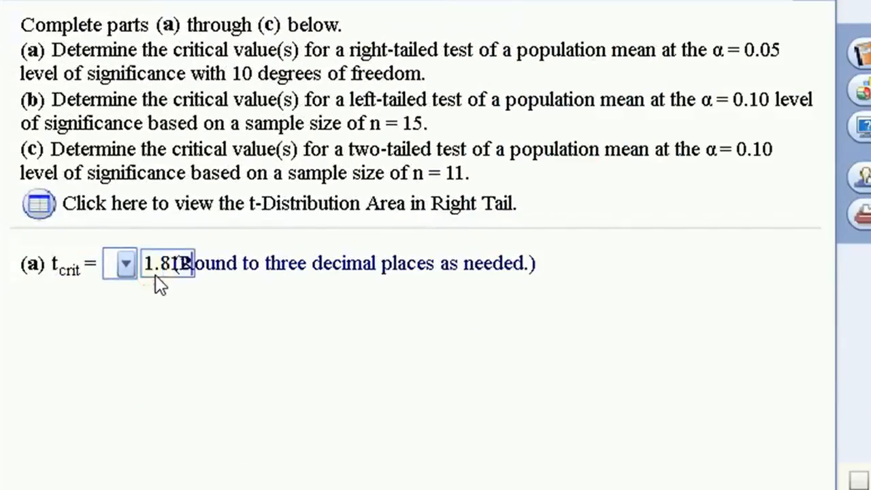
pyautogui.click(130, 263)
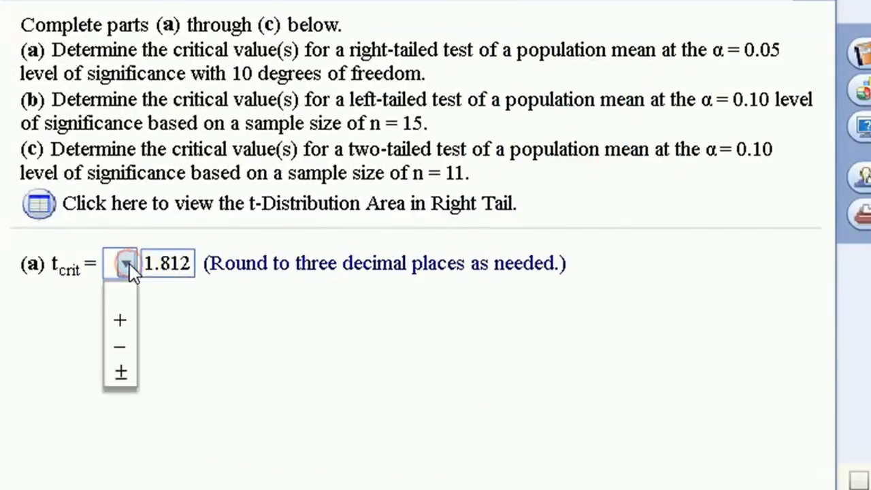
pyautogui.click(117, 321)
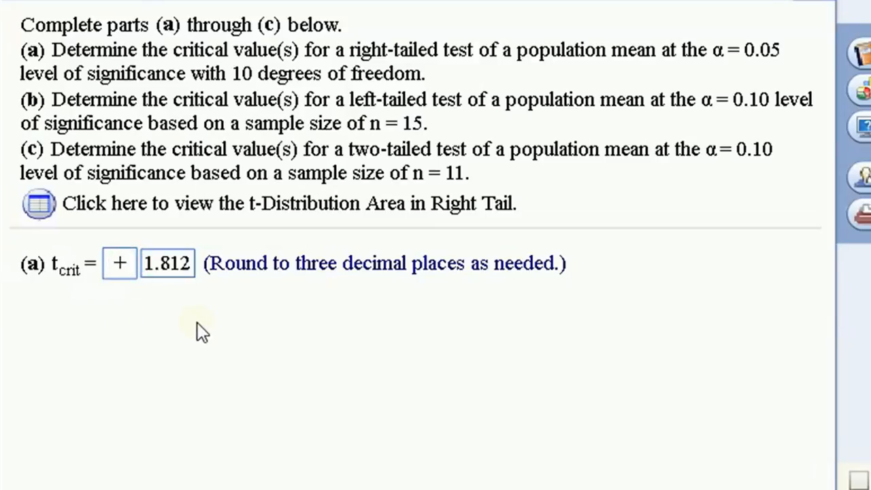
pyautogui.press('Return')
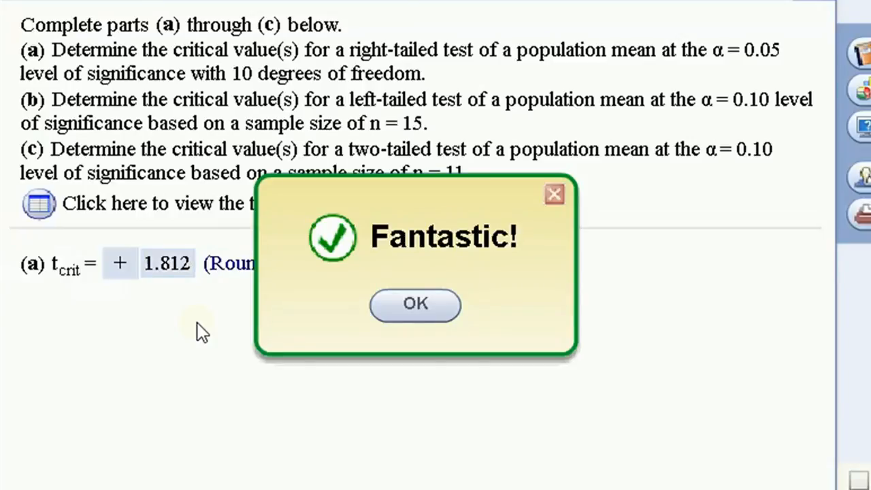
pyautogui.press('Return')
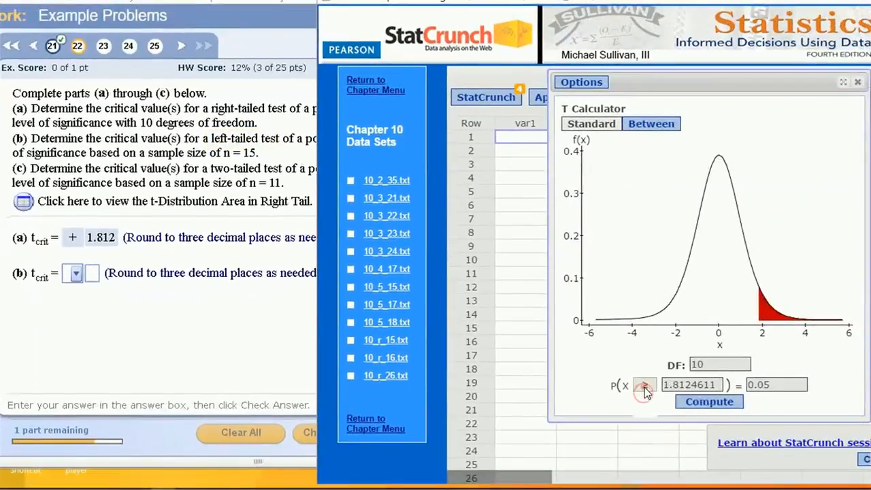
# Set the T calculator to a left-tail (≤) probability of 0.10 with 14 degrees of freedom and compute the critical value.
pyautogui.click(645, 386)
pyautogui.click(646, 399)
pyautogui.click(291, 184)
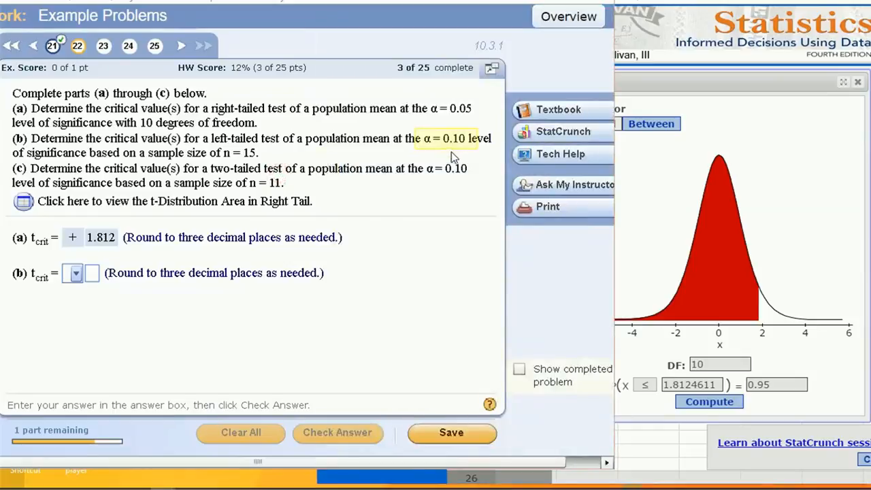
pyautogui.click(776, 384)
pyautogui.moveTo(776, 385); pyautogui.dragTo(761, 385)
pyautogui.write('10')
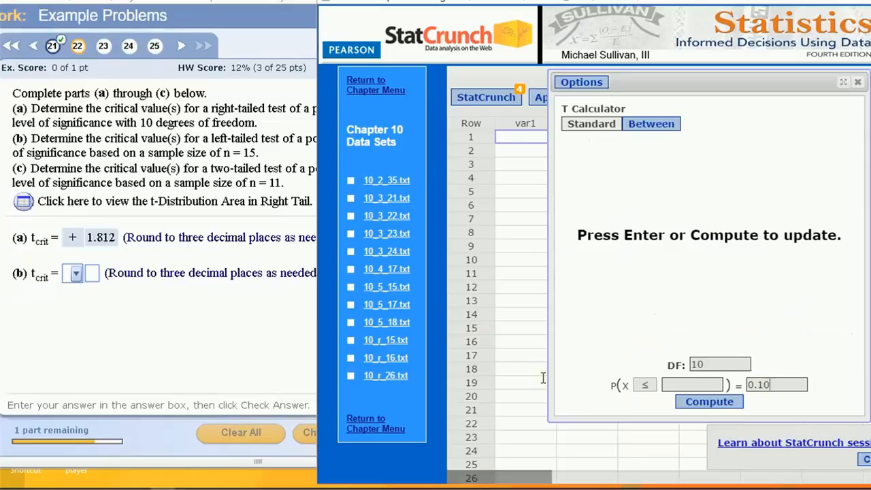
pyautogui.click(247, 354)
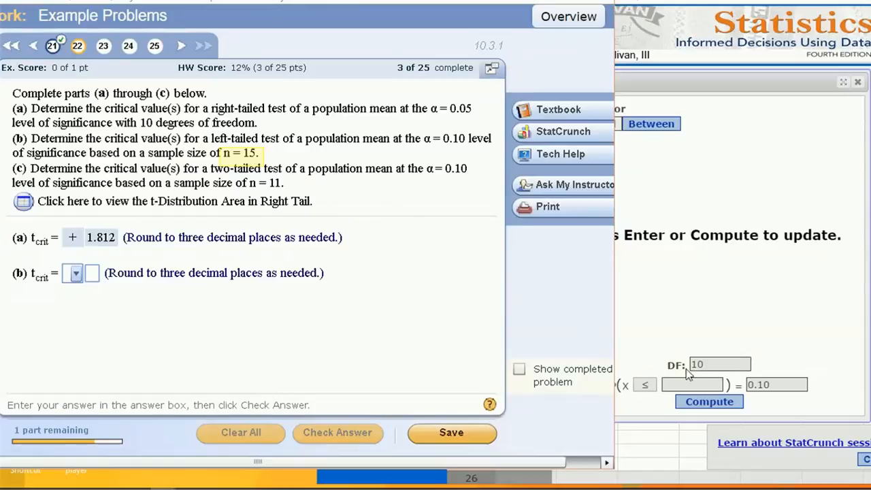
pyautogui.click(711, 368)
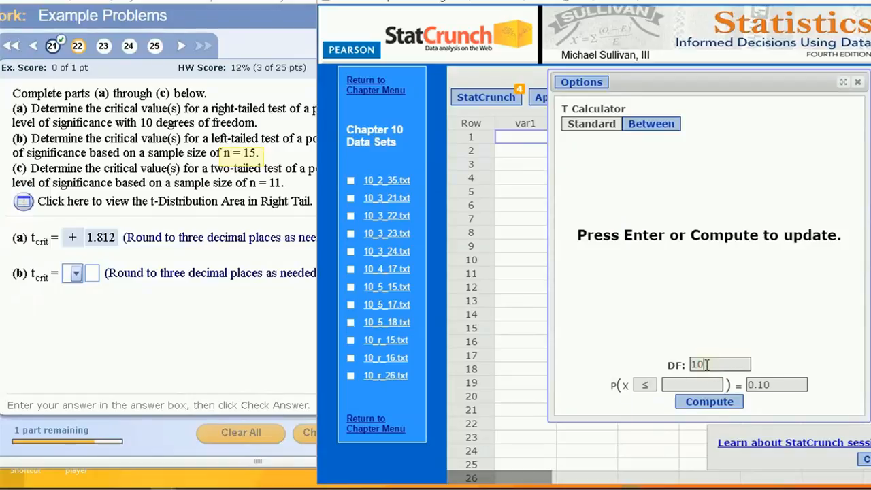
pyautogui.moveTo(700, 366); pyautogui.dragTo(693, 368)
pyautogui.write('14')
pyautogui.click(708, 403)
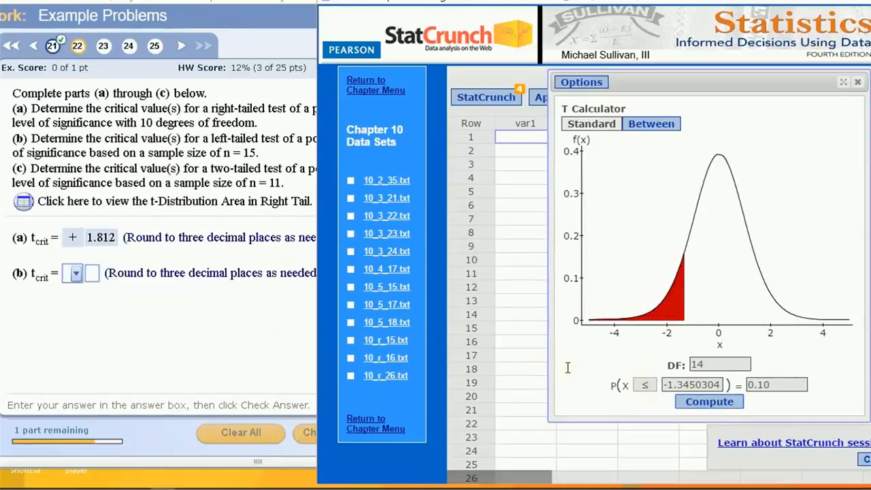
# Copy the left-tail critical value from the T calculator and submit it as −1.345 for part (b).
pyautogui.moveTo(696, 385); pyautogui.dragTo(666, 386)
pyautogui.hotkey('ctrl', 'c')
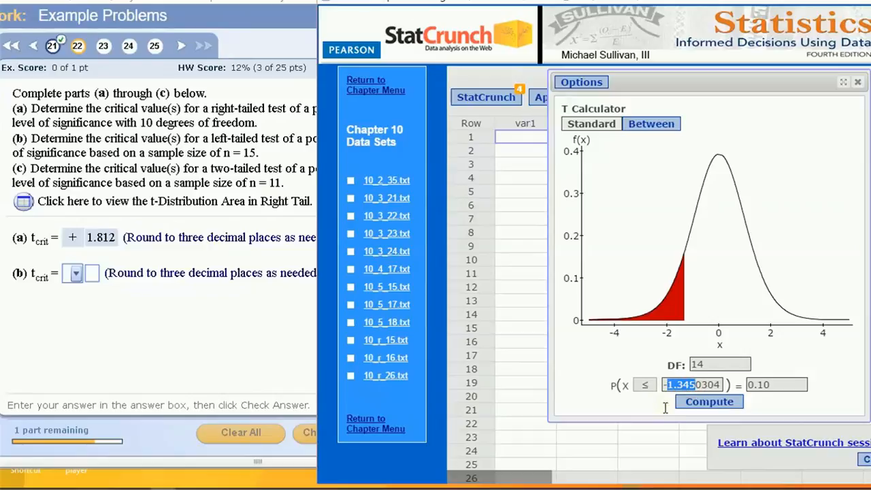
pyautogui.click(76, 274)
pyautogui.click(75, 273)
pyautogui.click(72, 324)
pyautogui.click(92, 273)
pyautogui.hotkey('ctrl', 'v')
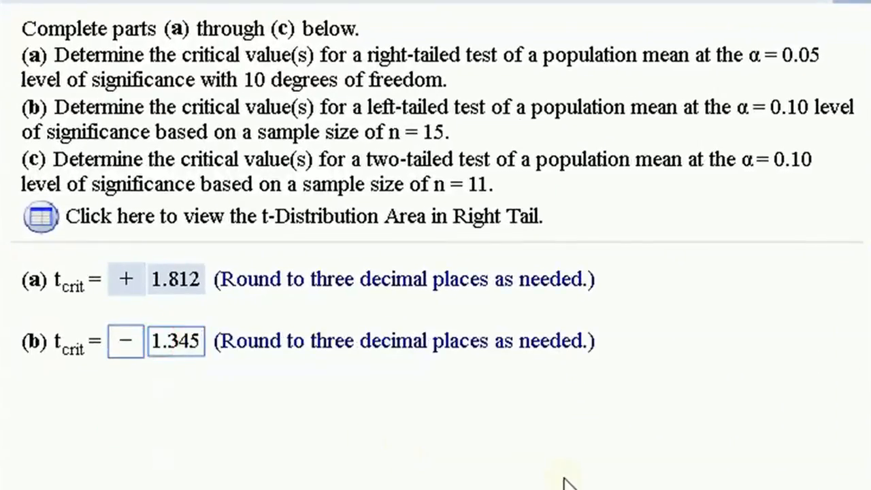
pyautogui.press('Return')
pyautogui.press('Return')
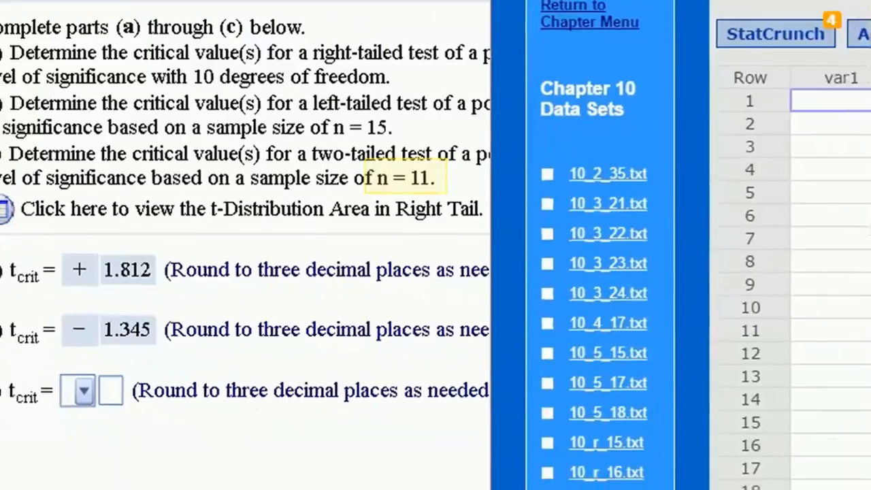
# Switch the T calculator to Between, set the probability to .90 and the degrees of freedom to 10, and compute the critical values.
pyautogui.click(585, 412)
pyautogui.click(518, 408)
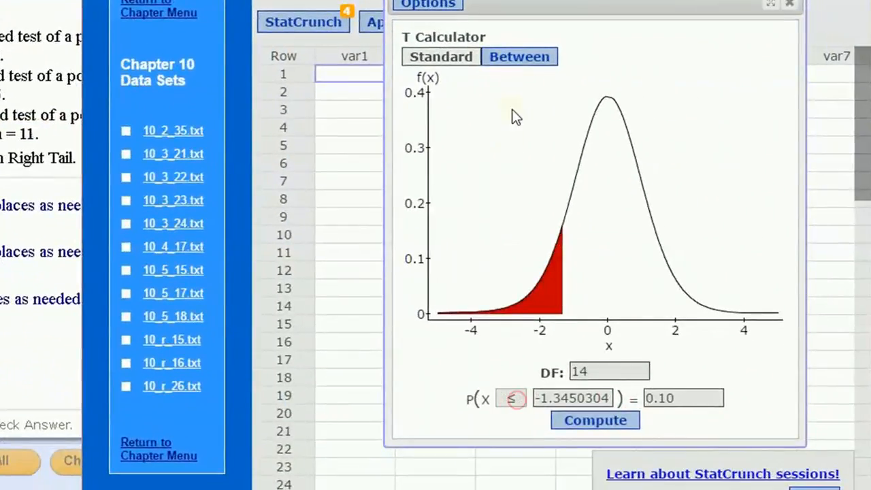
pyautogui.click(519, 59)
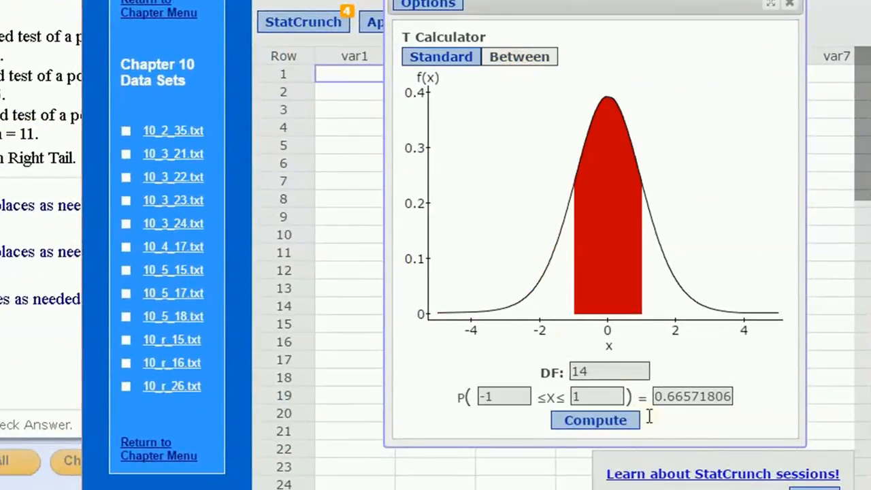
pyautogui.moveTo(658, 403); pyautogui.dragTo(755, 397)
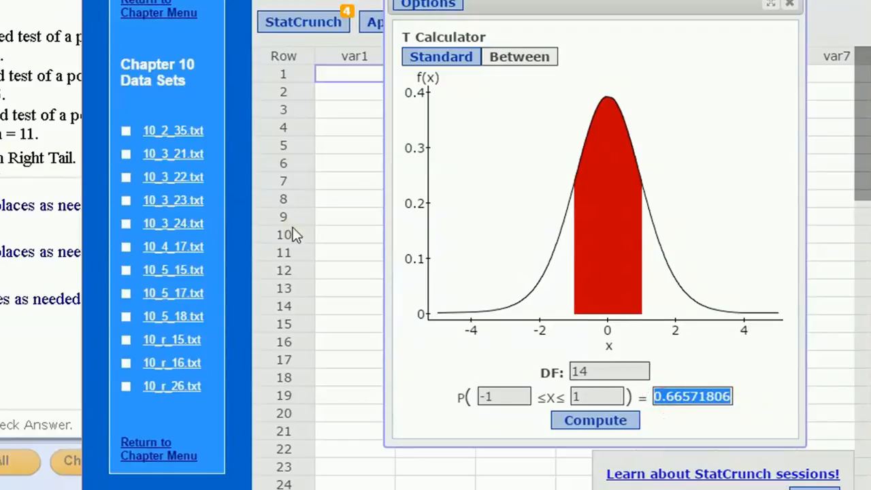
pyautogui.click(14, 171)
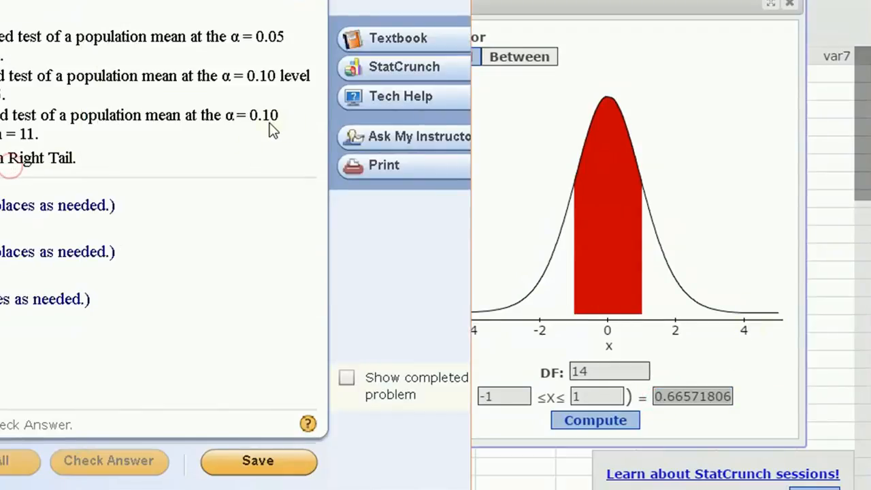
pyautogui.click(730, 365)
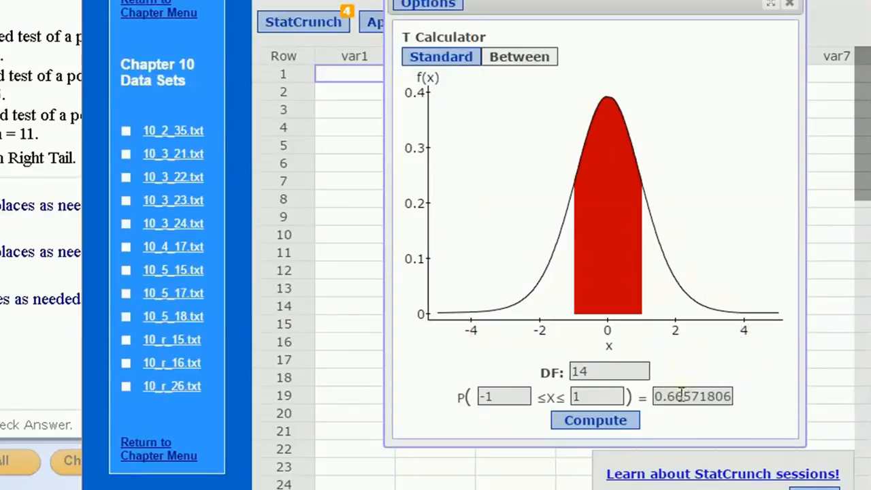
pyautogui.moveTo(655, 396); pyautogui.dragTo(770, 399)
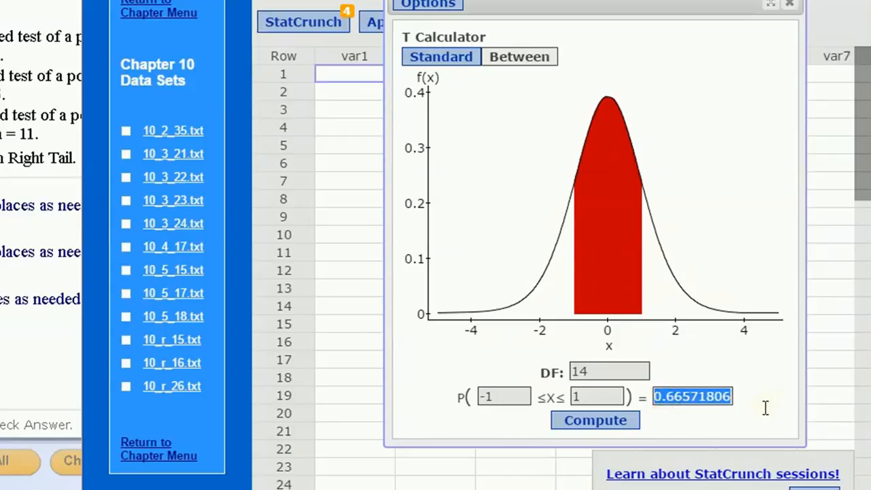
pyautogui.write('.90')
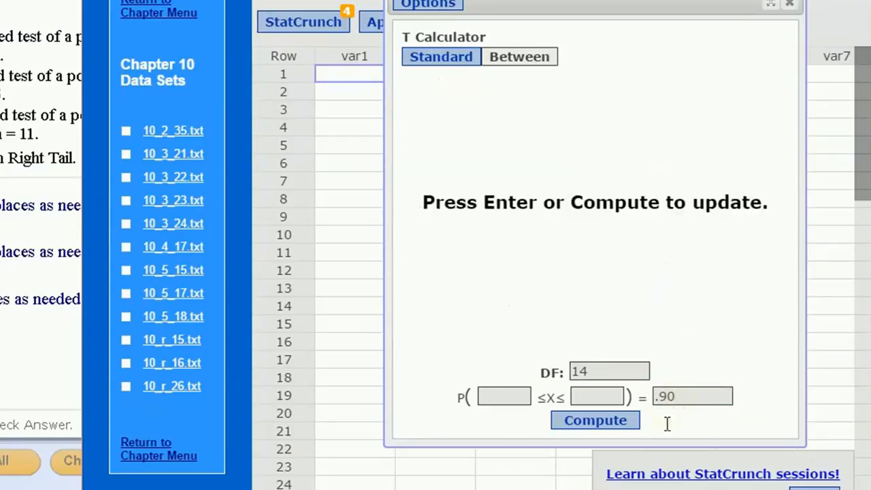
pyautogui.doubleClick(616, 371)
pyautogui.press('BackSpace')
pyautogui.write('10')
pyautogui.click(599, 422)
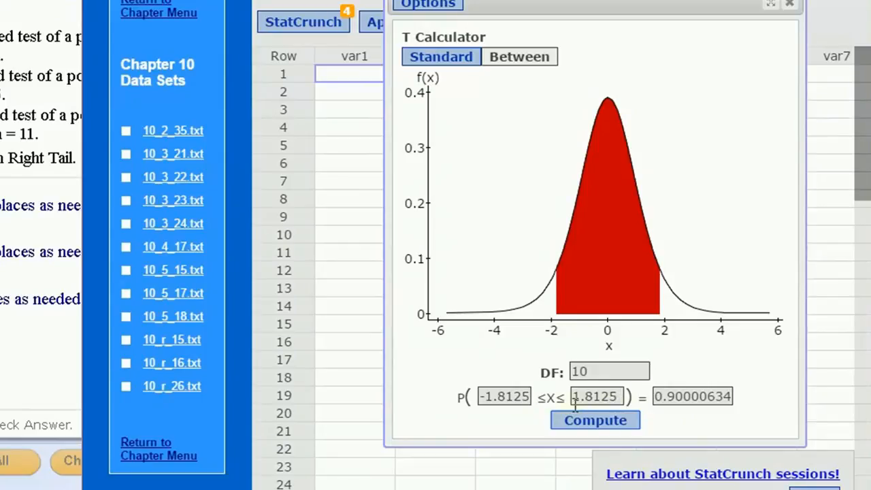
# Enter the two-tailed critical value for part (c) as ±1.813, correct it to ±1.812, and submit it.
pyautogui.moveTo(574, 397); pyautogui.dragTo(611, 406)
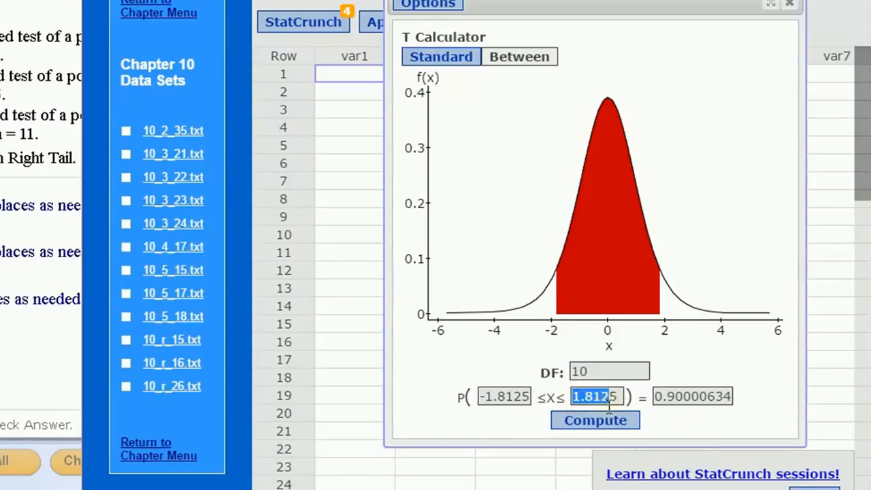
pyautogui.hotkey('alt', 'Tab')
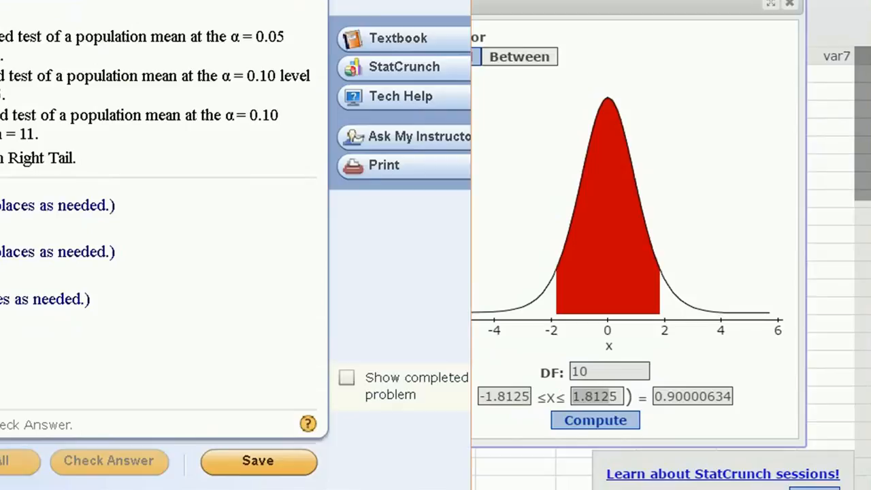
pyautogui.write('1.813')
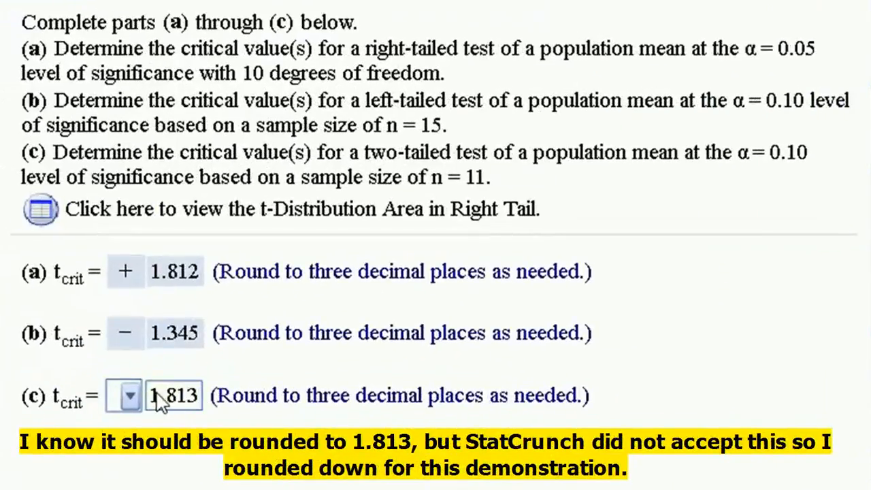
pyautogui.click(129, 396)
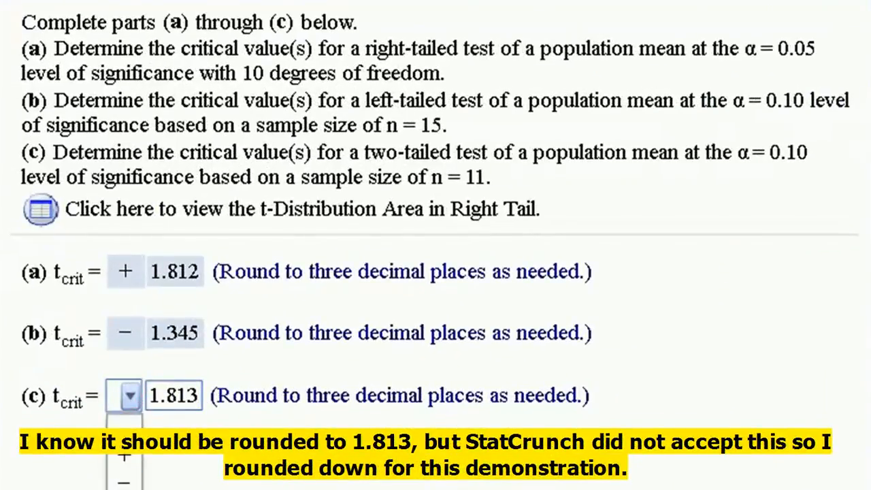
pyautogui.click(124, 487)
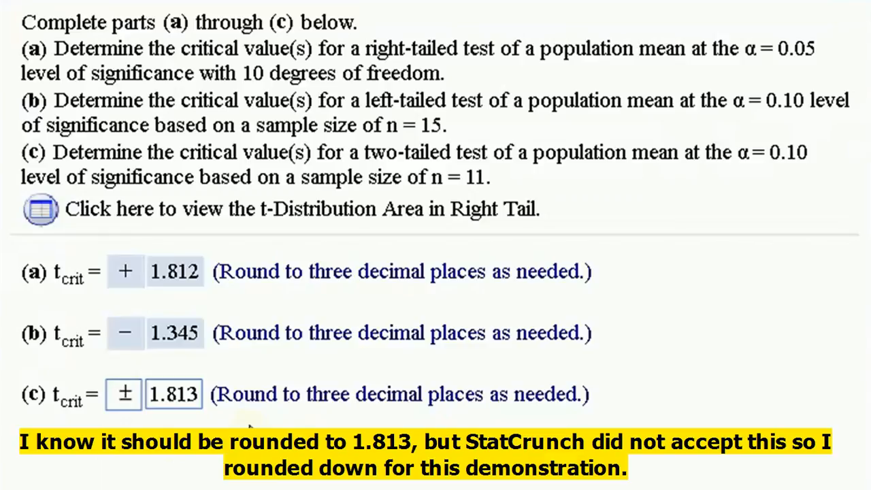
pyautogui.press('BackSpace')
pyautogui.write('2')
pyautogui.press('Return')
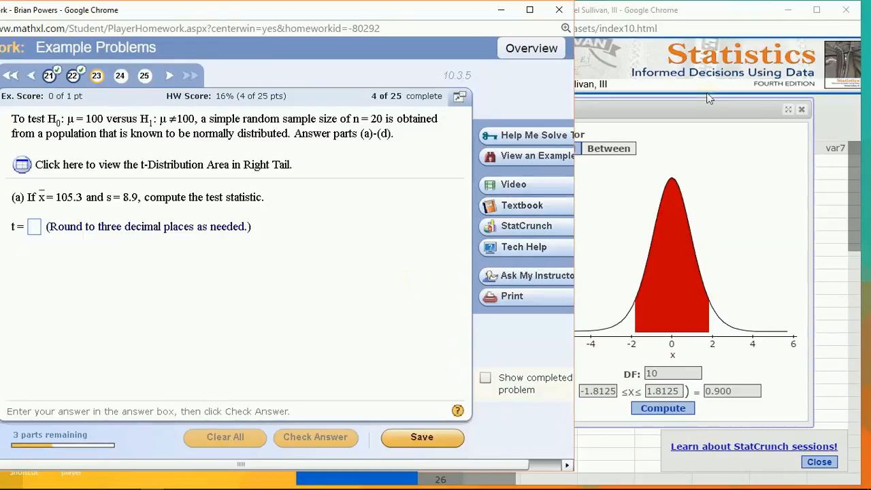
# Switch to StatCrunch, move the T Calculator aside, and start a one-sample T test with summary statistics.
pyautogui.click(819, 115)
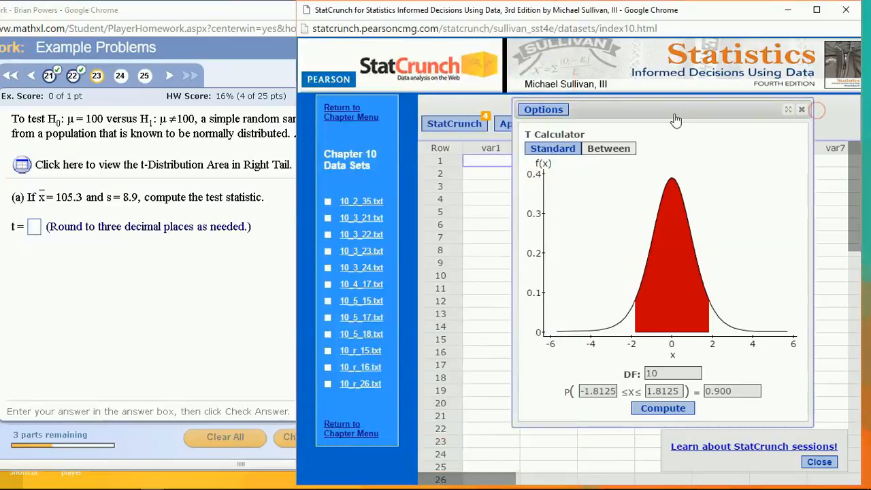
pyautogui.moveTo(673, 122); pyautogui.dragTo(578, 177)
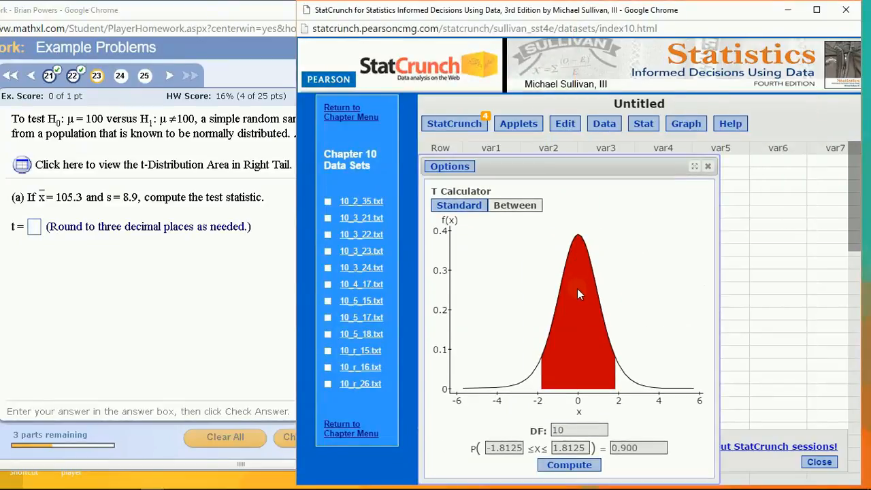
pyautogui.click(645, 125)
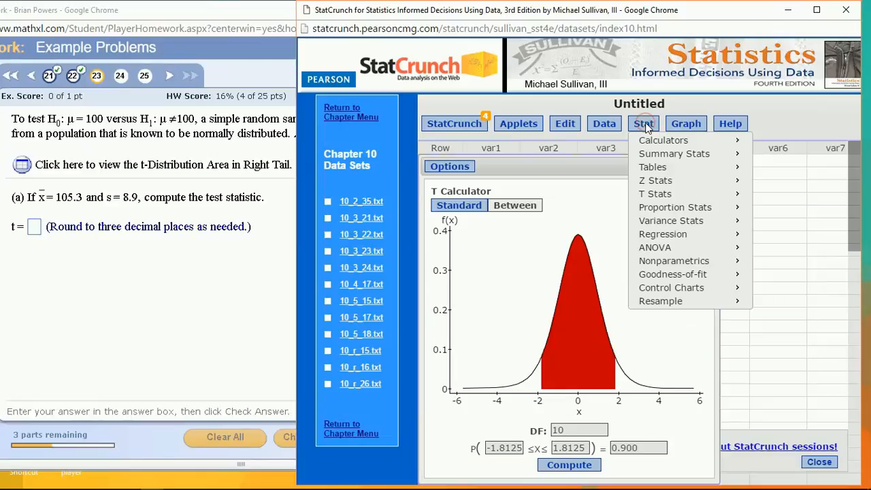
pyautogui.moveTo(658, 197)
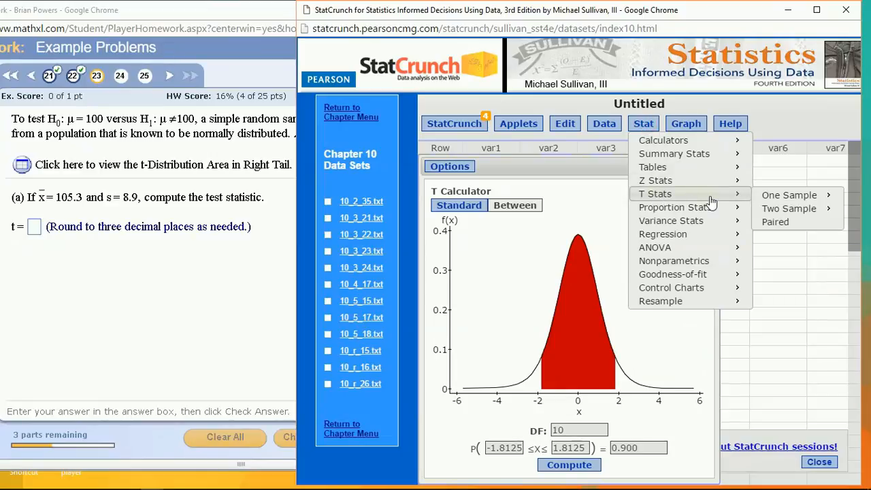
pyautogui.moveTo(783, 201)
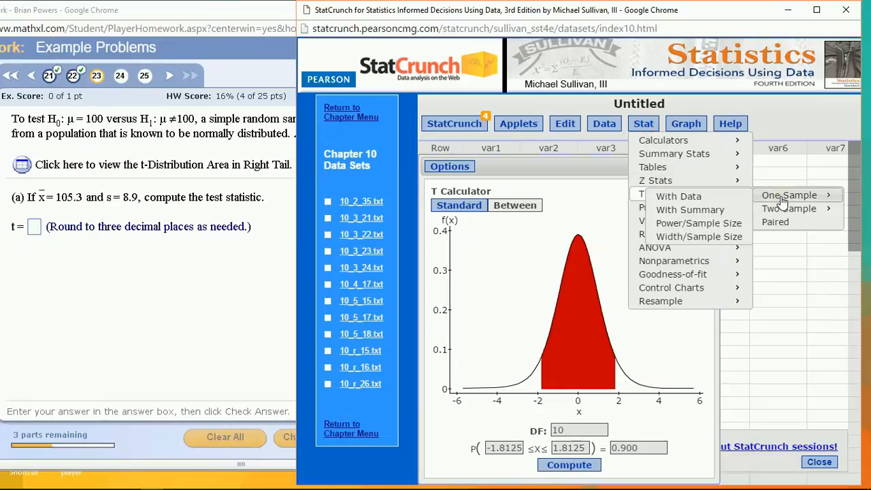
pyautogui.click(708, 213)
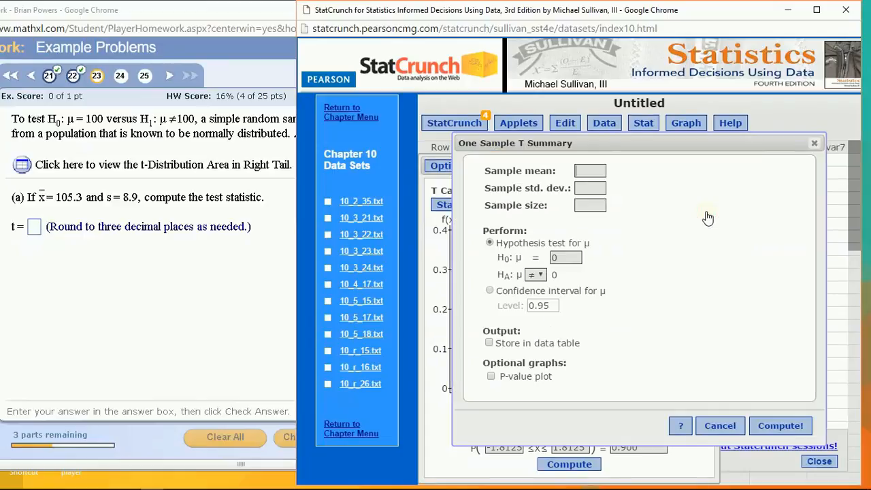
# Set the hypothesis test for μ to a null value of 100 with the not-equal (≠) alternative.
pyautogui.click(194, 281)
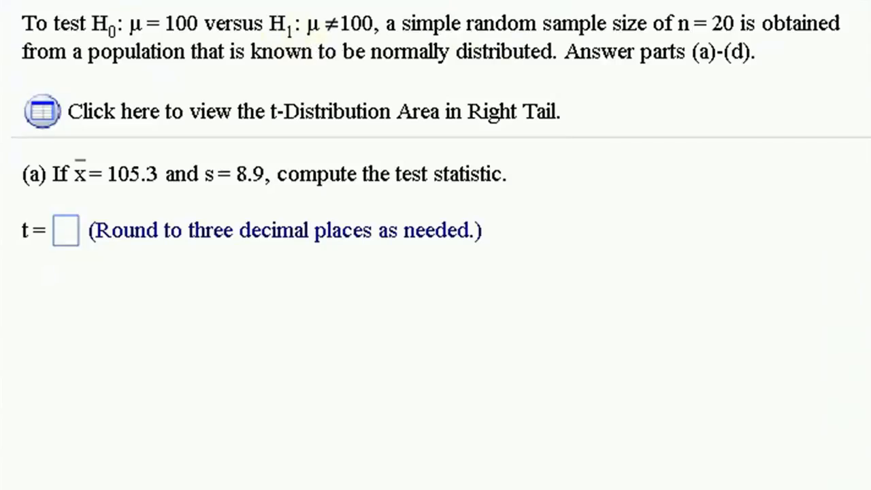
pyautogui.click(869, 76)
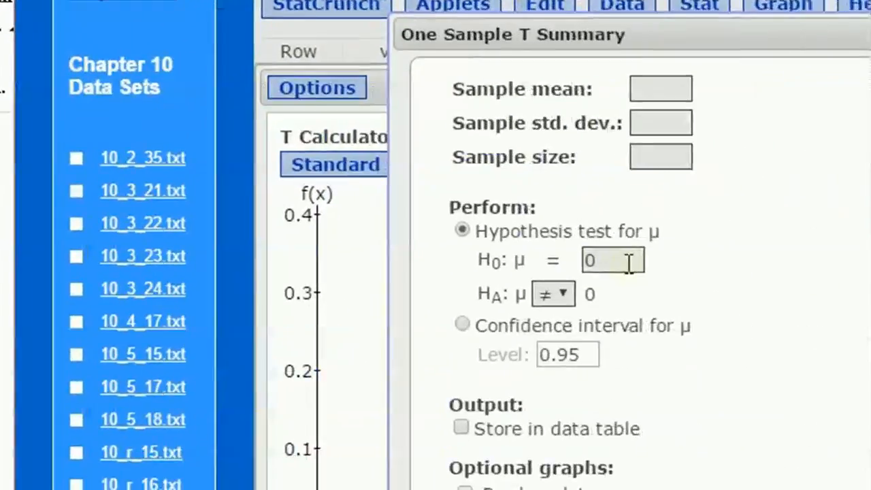
pyautogui.click(326, 249)
pyautogui.write('100')
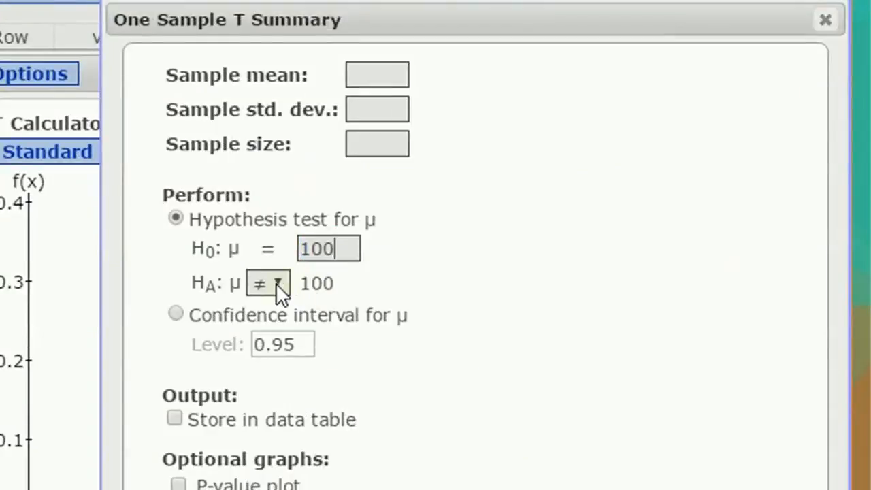
pyautogui.click(273, 284)
pyautogui.click(273, 284)
pyautogui.click(386, 49)
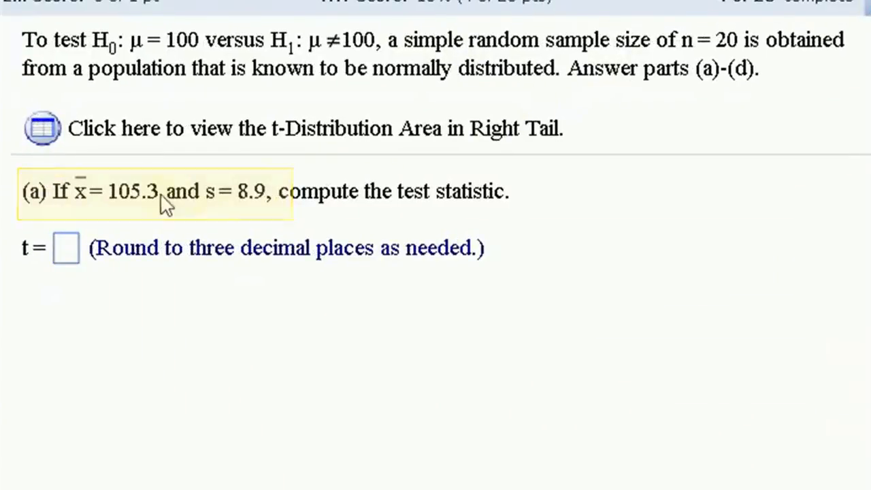
# Enter sample mean 105.3, sample standard deviation 8.9 and sample size 20, and compute the one-sample T test.
pyautogui.click(576, 74)
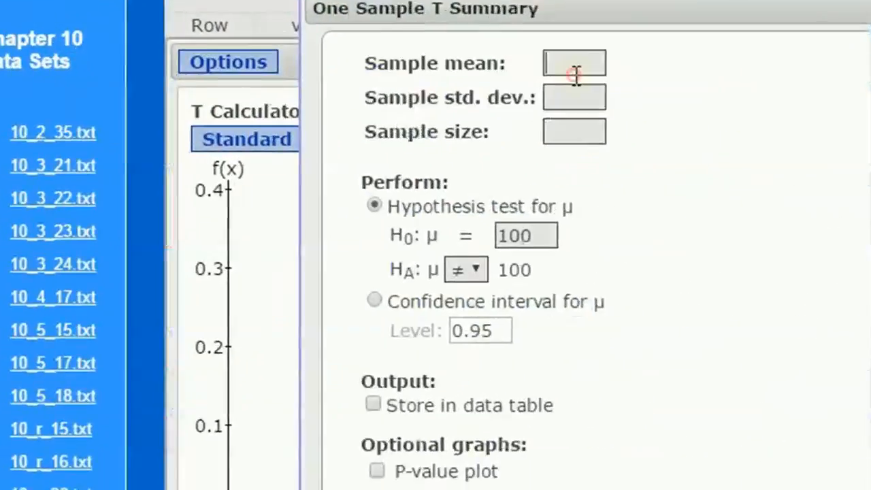
pyautogui.write('105.')
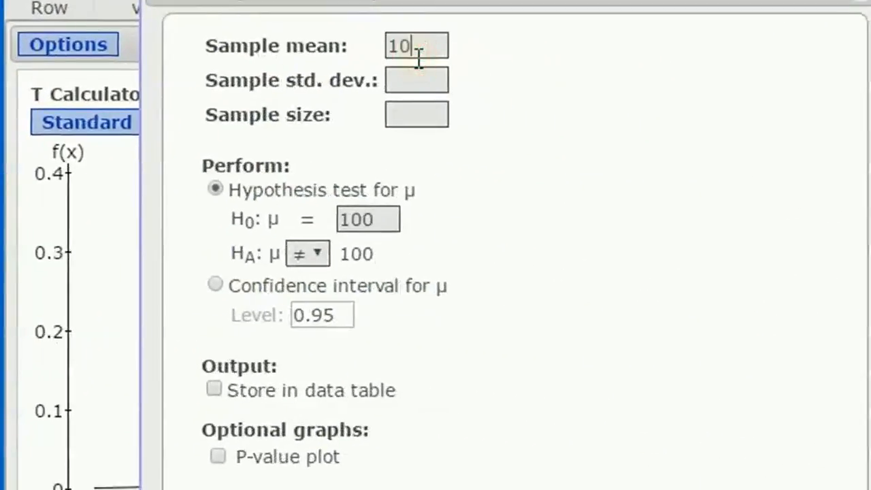
pyautogui.write('3')
pyautogui.click(414, 85)
pyautogui.write('8.9')
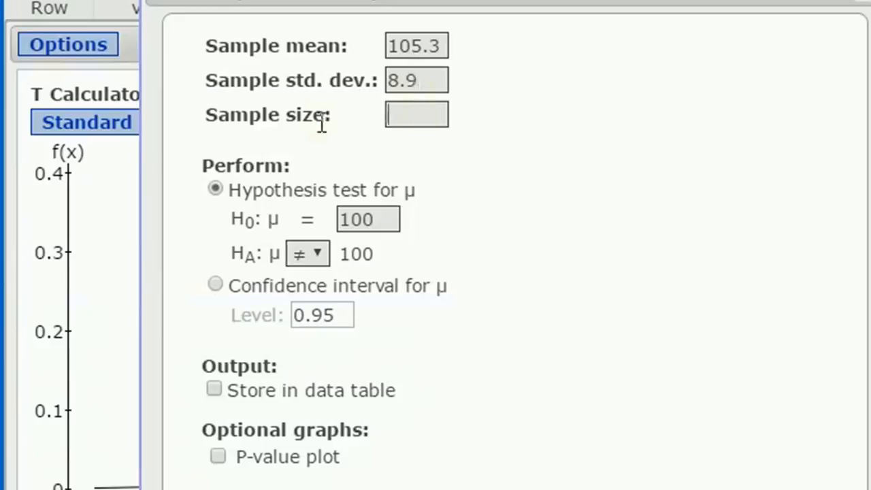
pyautogui.click(319, 120)
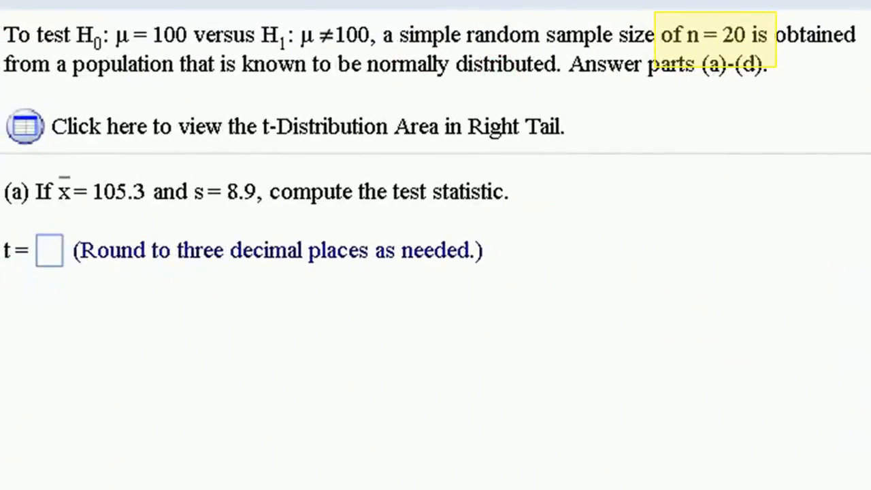
pyautogui.click(489, 84)
pyautogui.write('20')
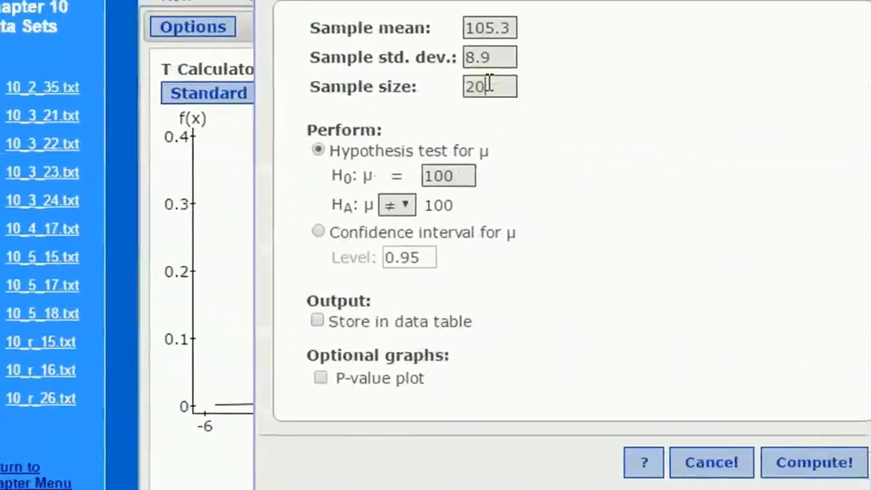
pyautogui.click(779, 454)
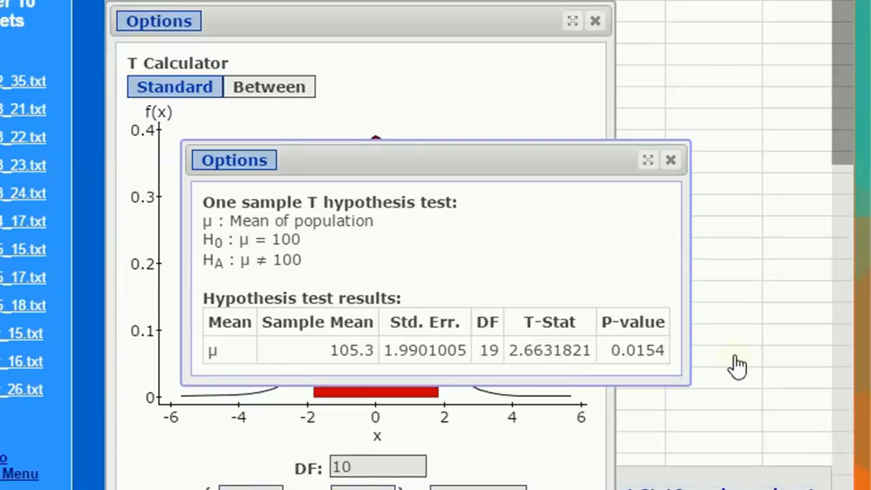
# Copy the T-Stat from the hypothesis test results and submit it as 2.663 for part (a) of the homework problem.
pyautogui.moveTo(508, 161)
pyautogui.mouseDown()
pyautogui.moveTo(545, 68)
pyautogui.moveTo(584, 41)
pyautogui.moveTo(517, 38)
pyautogui.mouseUp()
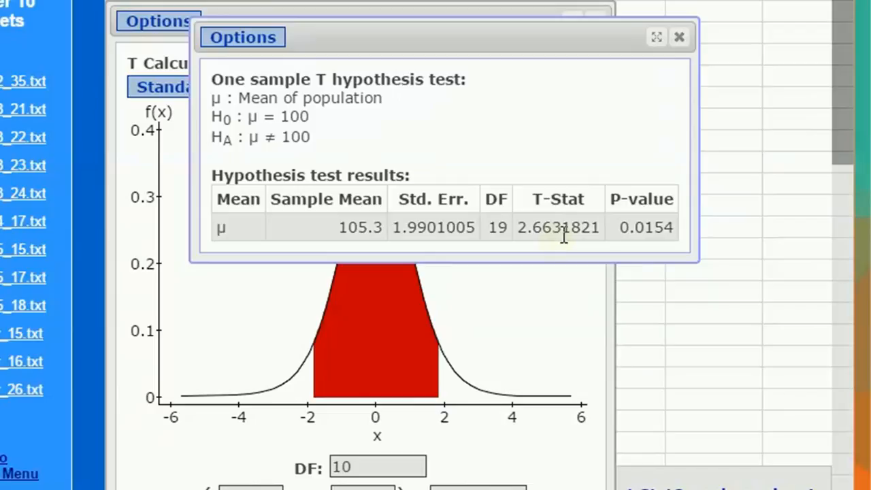
pyautogui.moveTo(564, 234); pyautogui.dragTo(510, 230)
pyautogui.hotkey('ctrl', 'c')
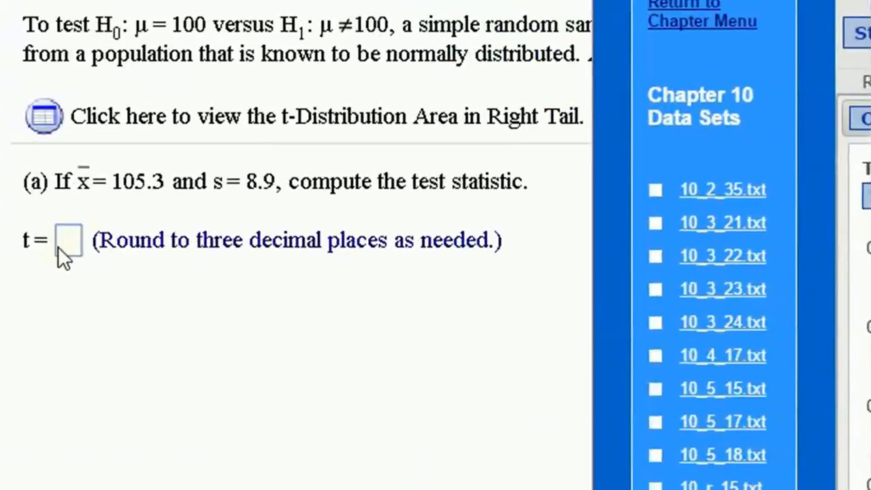
pyautogui.click(60, 245)
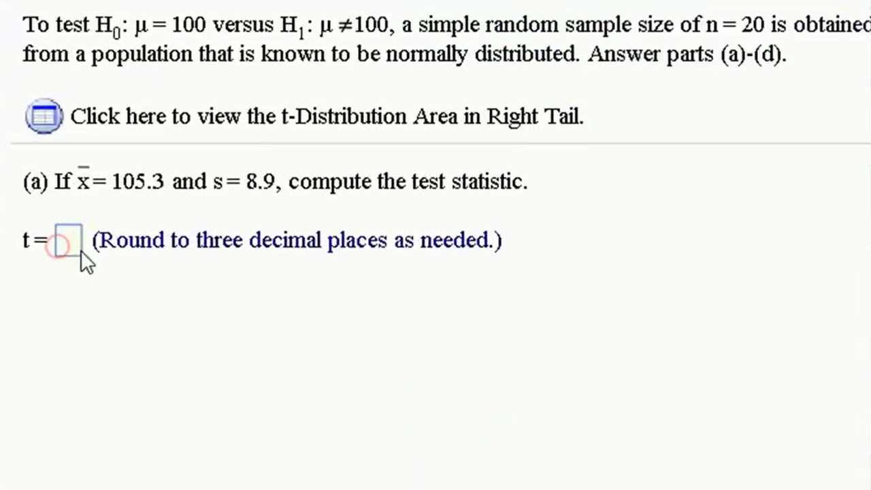
pyautogui.hotkey('ctrl', 'v')
pyautogui.press('Return')
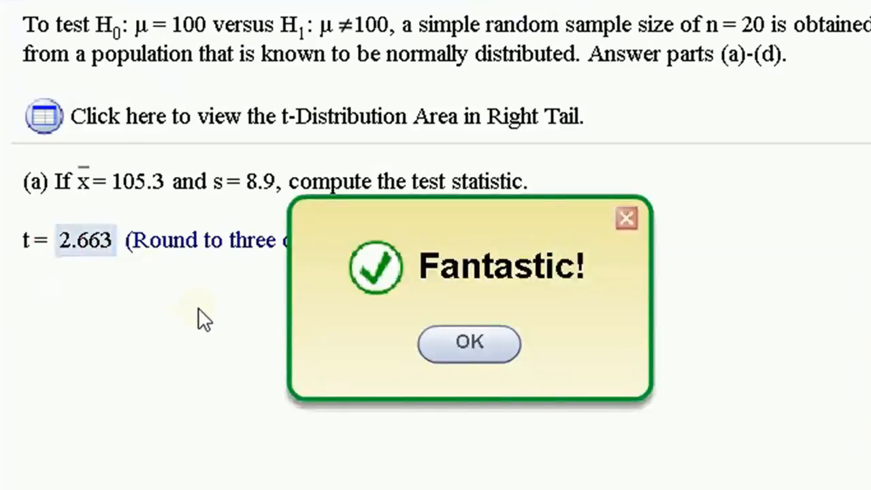
pyautogui.press('Return')
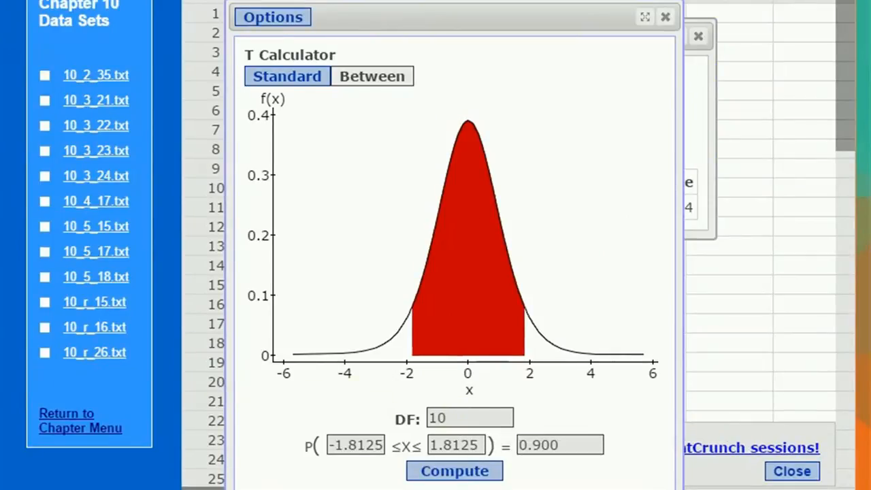
# Set the T Calculator to 19 degrees of freedom and a between probability of .99, and compute the critical values.
pyautogui.hotkey('alt', 'Tab')
pyautogui.click(452, 418)
pyautogui.doubleClick(438, 417)
pyautogui.write('19')
pyautogui.click(530, 446)
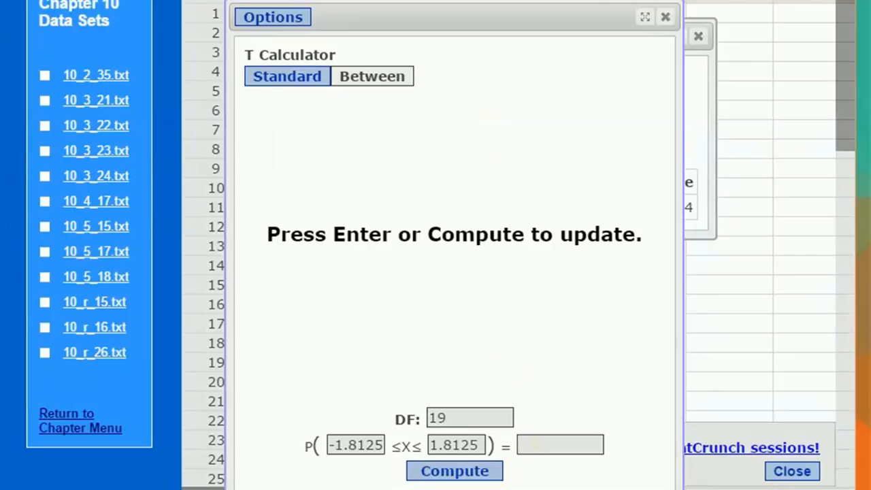
pyautogui.click(19, 170)
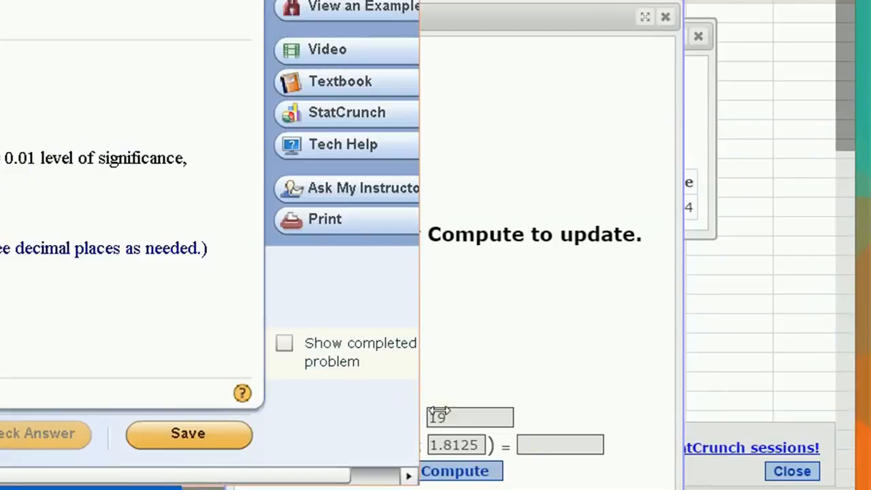
pyautogui.click(544, 446)
pyautogui.write('.99')
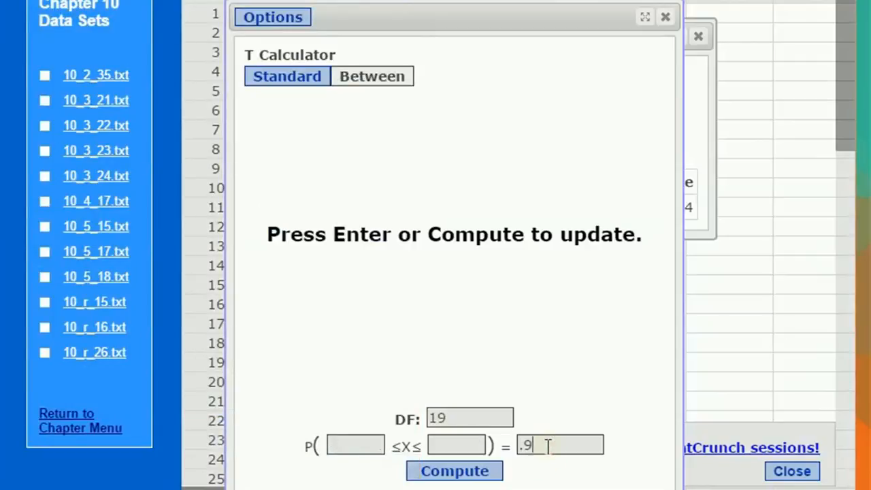
pyautogui.click(480, 474)
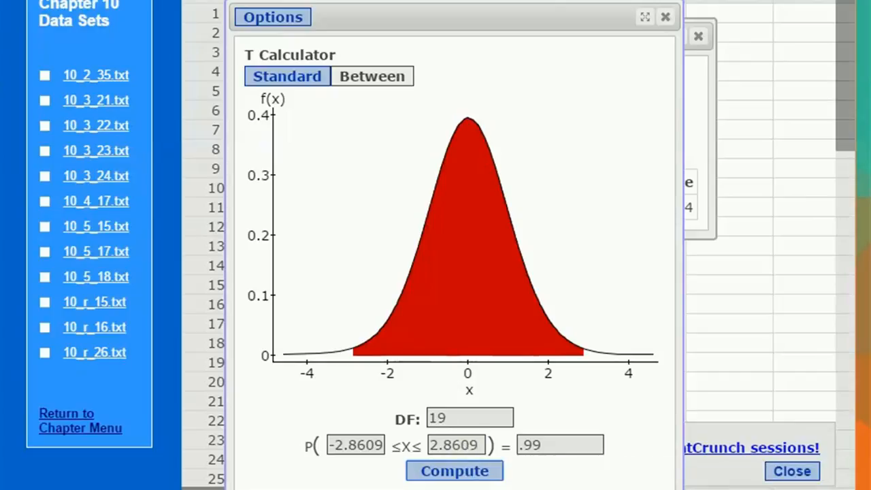
# Enter the critical values −2.861,2.861 for part (b) of the homework problem and submit them.
pyautogui.hotkey('alt', 'Tab')
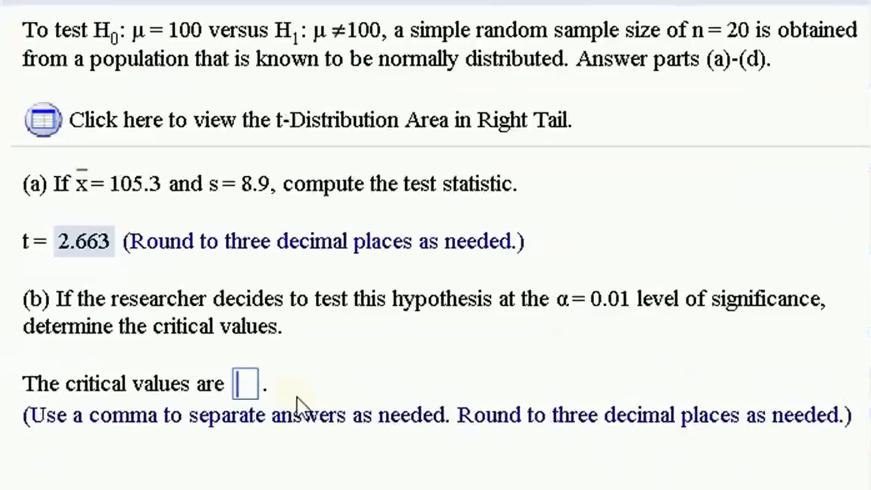
pyautogui.write('-2.')
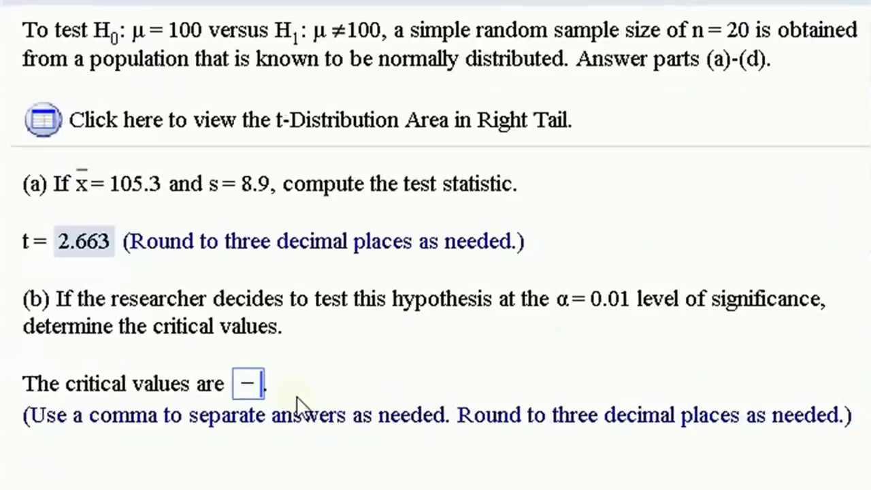
pyautogui.write('8')
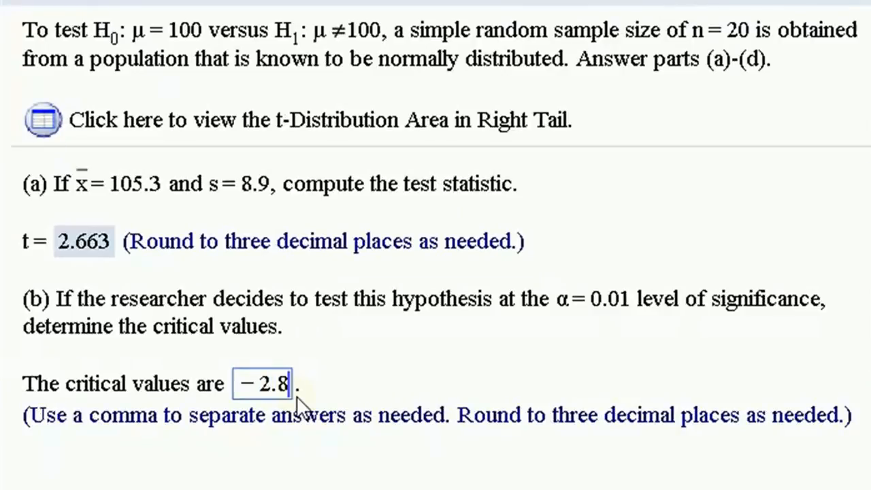
pyautogui.write('61,')
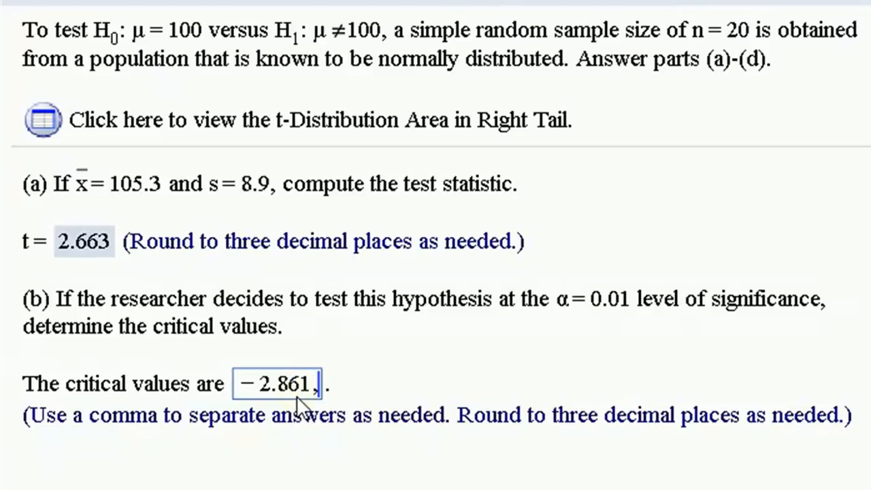
pyautogui.write('2.861')
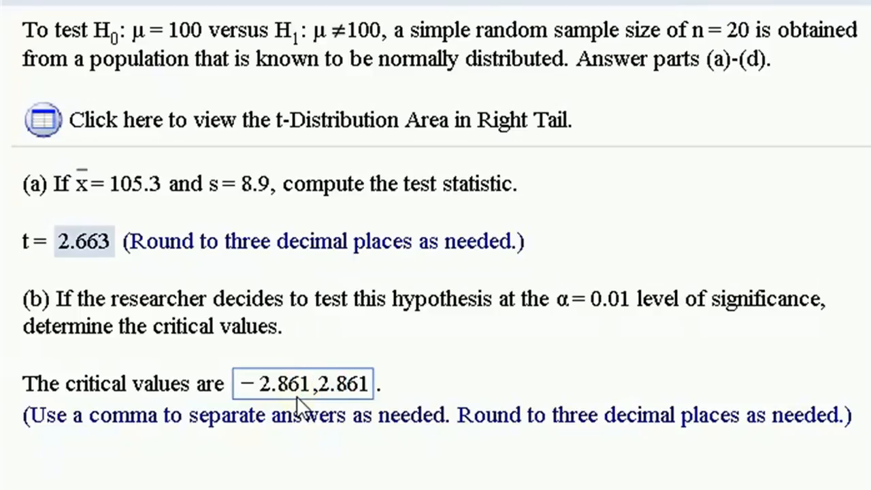
pyautogui.press('Return')
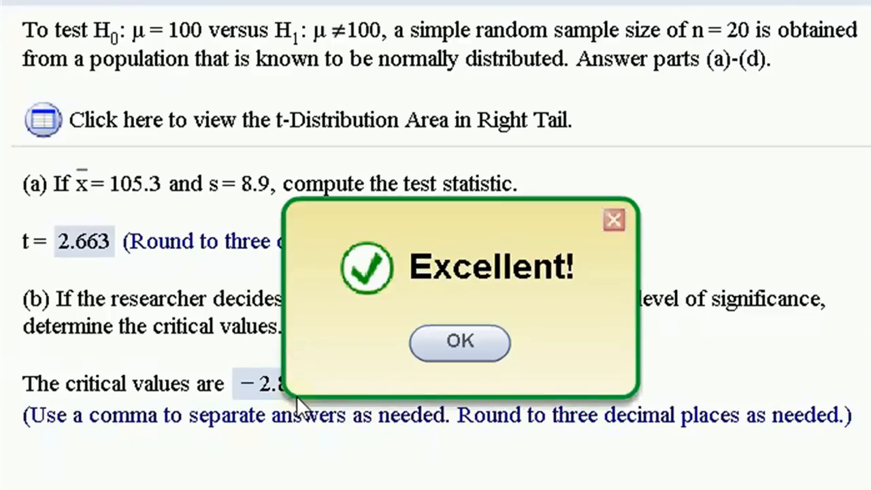
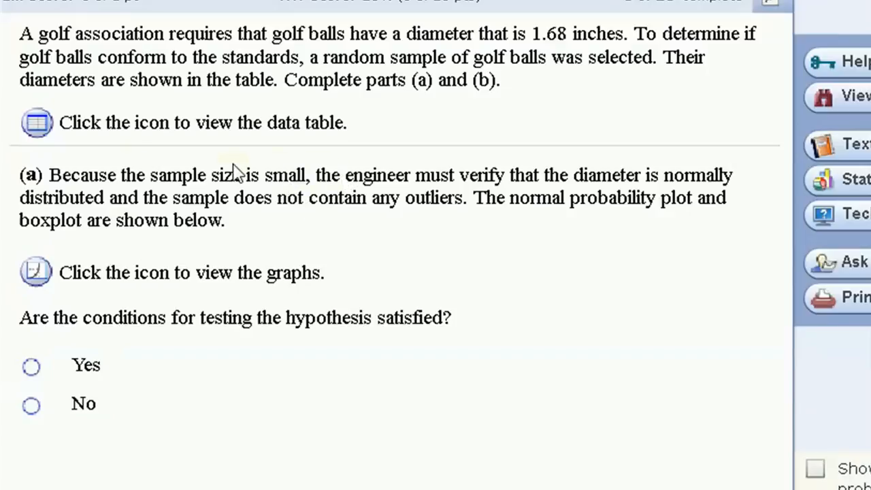
# Open the golf ball diameter data from the problem's data table in a separate window and close the table.
pyautogui.click(40, 131)
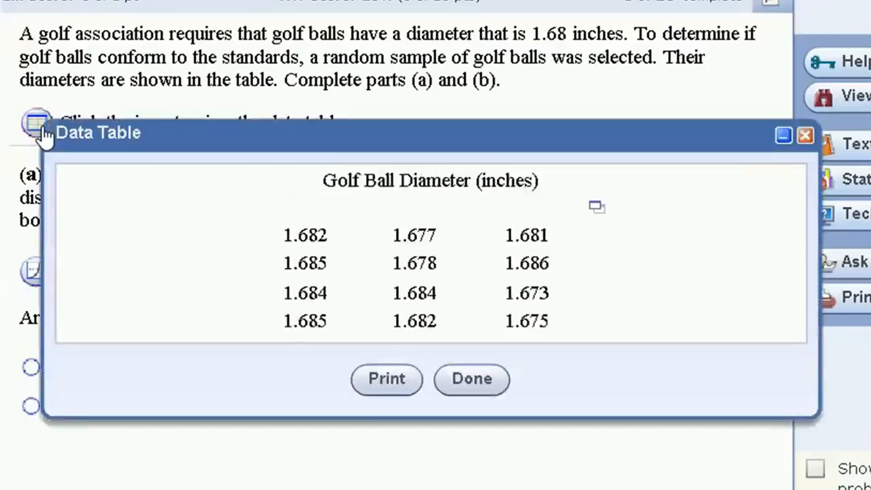
pyautogui.click(597, 208)
pyautogui.click(630, 228)
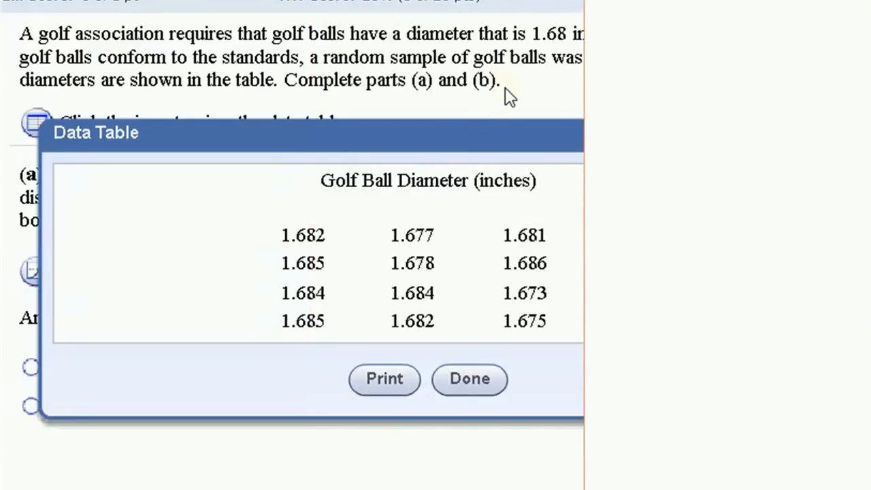
pyautogui.click(804, 134)
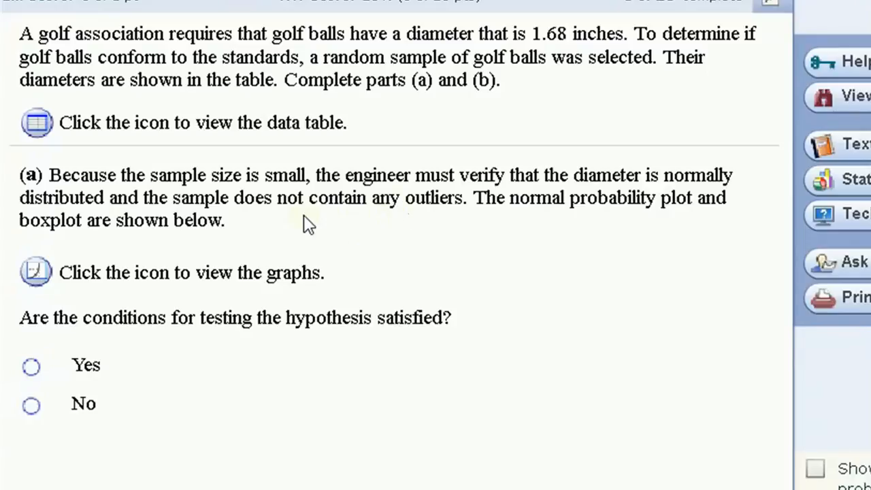
# Review the golf ball probability plot and boxplot, and submit Yes for whether the conditions for testing the hypothesis are satisfied.
pyautogui.click(35, 283)
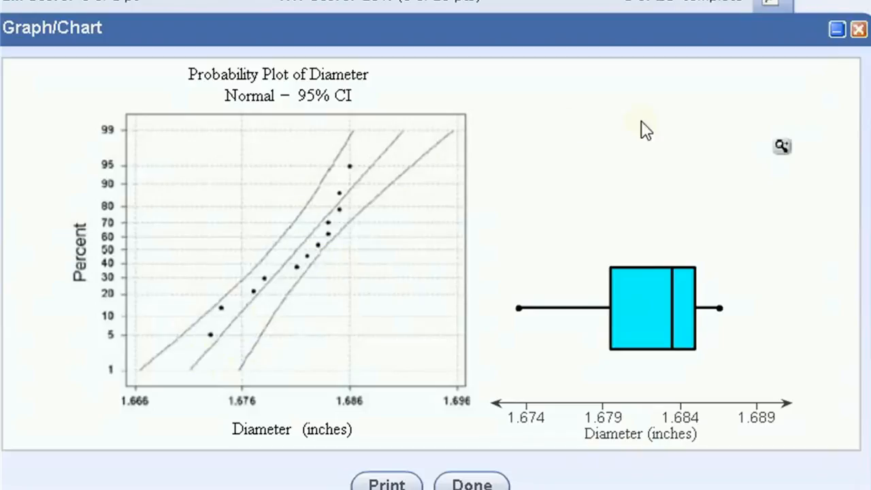
pyautogui.click(470, 484)
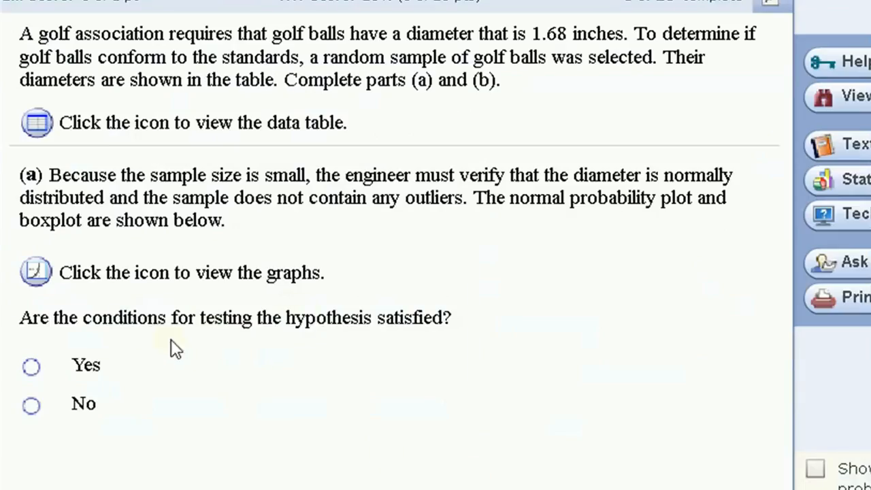
pyautogui.click(30, 368)
pyautogui.press('Return')
pyautogui.press('Return')
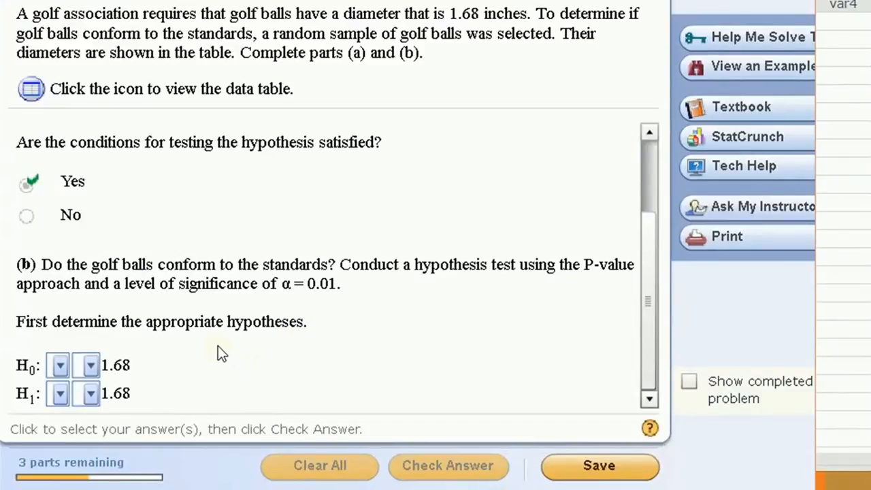
# Set the hypotheses for part (b) to H0: μ = 1.68 and H1: μ ≠ 1.68 and submit them.
pyautogui.click(61, 367)
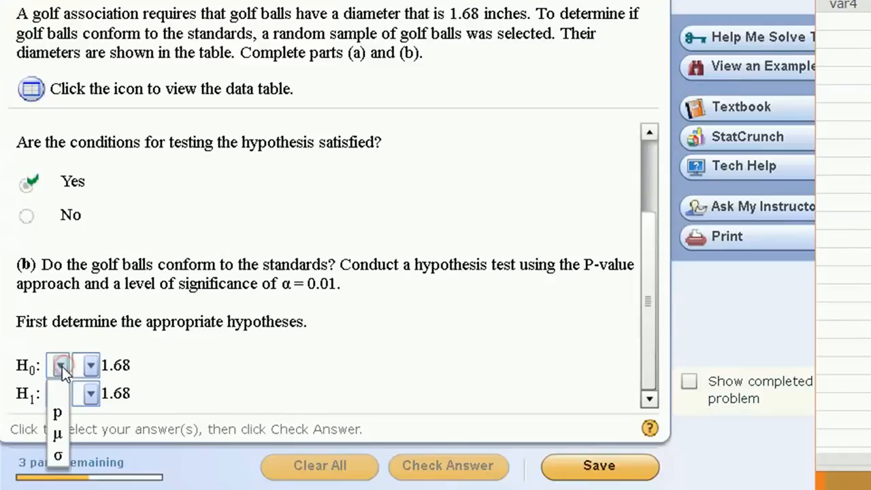
pyautogui.click(58, 436)
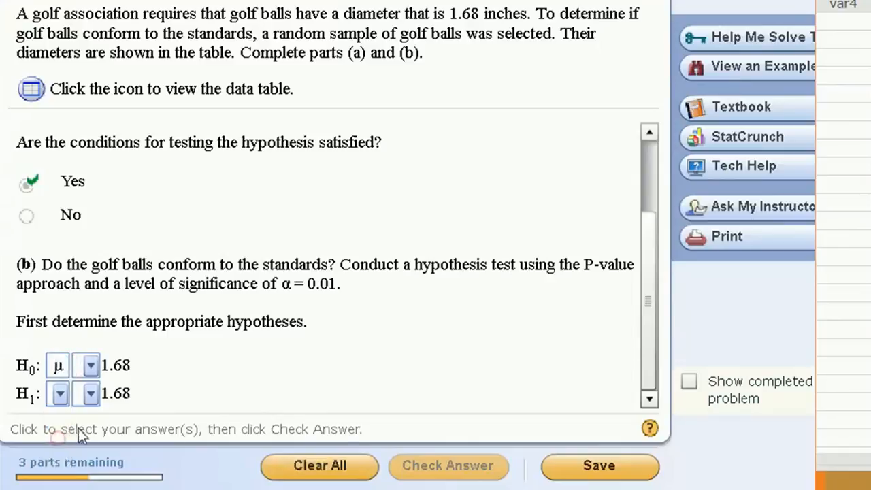
pyautogui.click(91, 366)
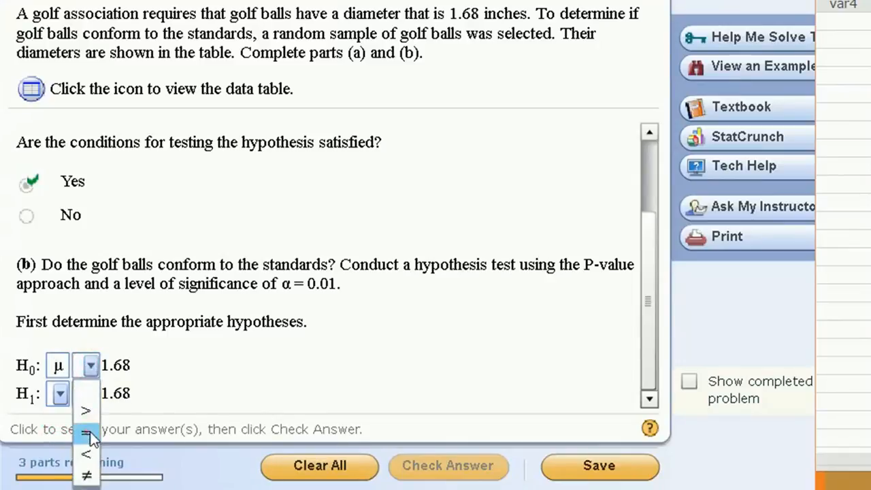
pyautogui.click(85, 430)
pyautogui.click(65, 398)
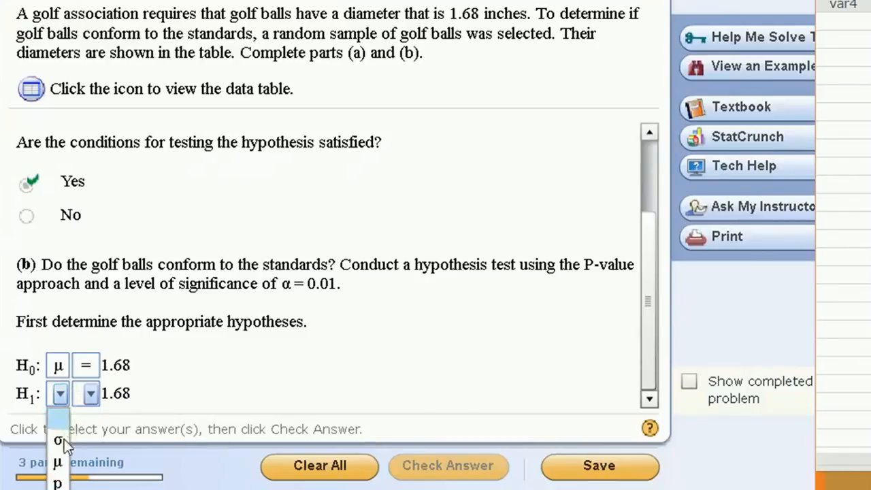
pyautogui.click(56, 463)
pyautogui.click(90, 392)
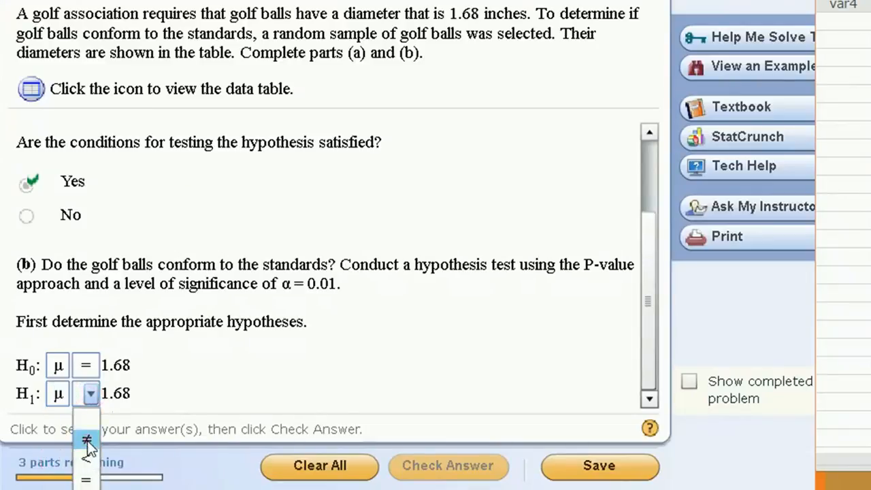
pyautogui.click(87, 440)
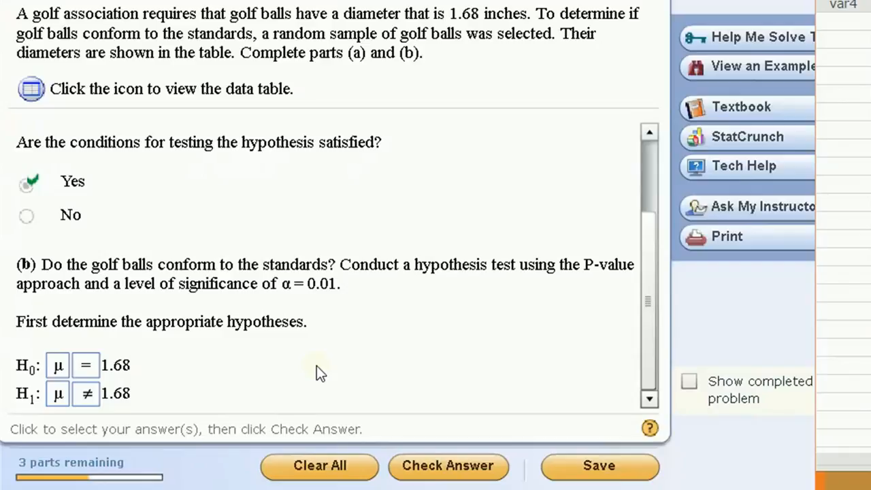
pyautogui.press('Return')
pyautogui.press('Return')
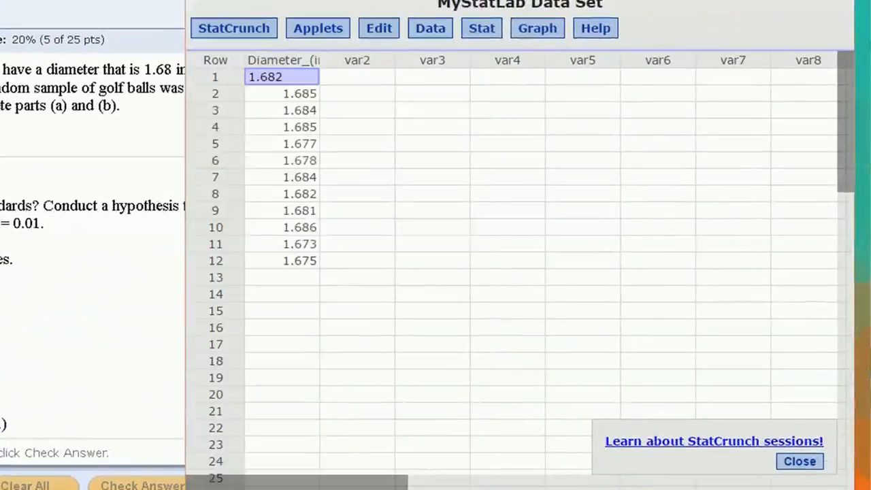
# In StatCrunch, compute a one-sample T hypothesis test with data on Diameter_(in.), with H0: μ = 1.68 and HA: μ ≠ 1.68.
pyautogui.click(482, 28)
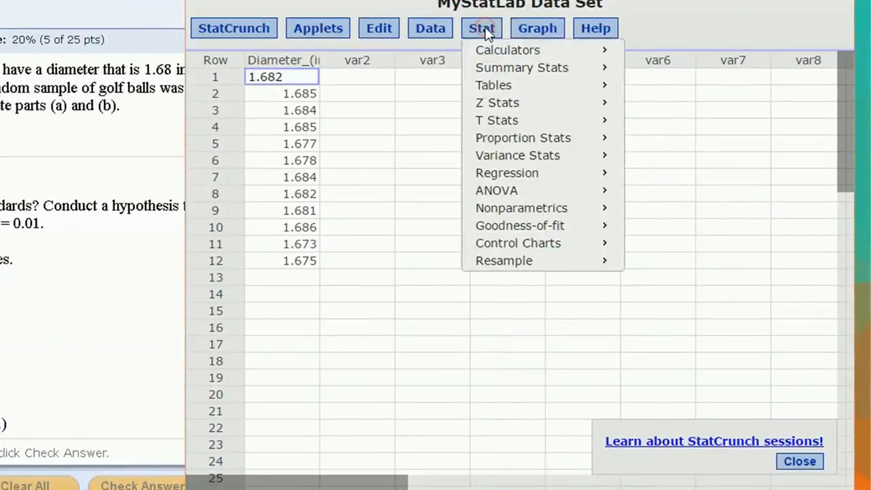
pyautogui.moveTo(512, 126)
pyautogui.moveTo(642, 124)
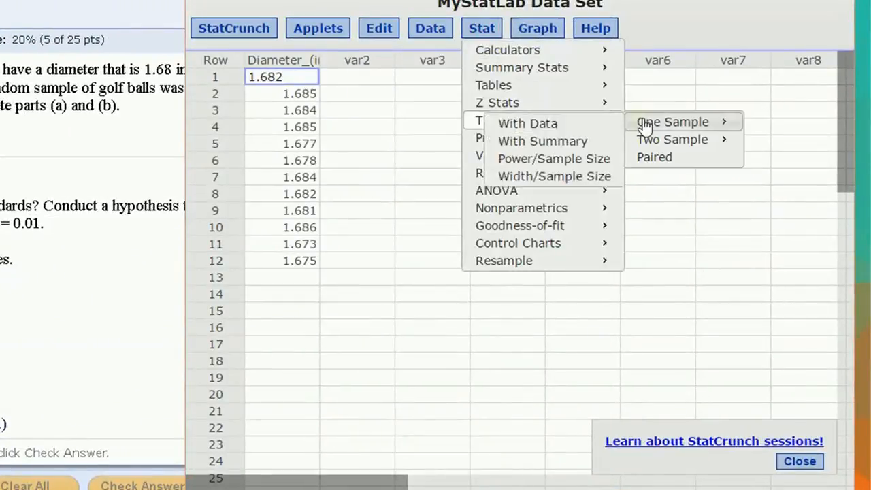
pyautogui.click(534, 123)
pyautogui.click(386, 68)
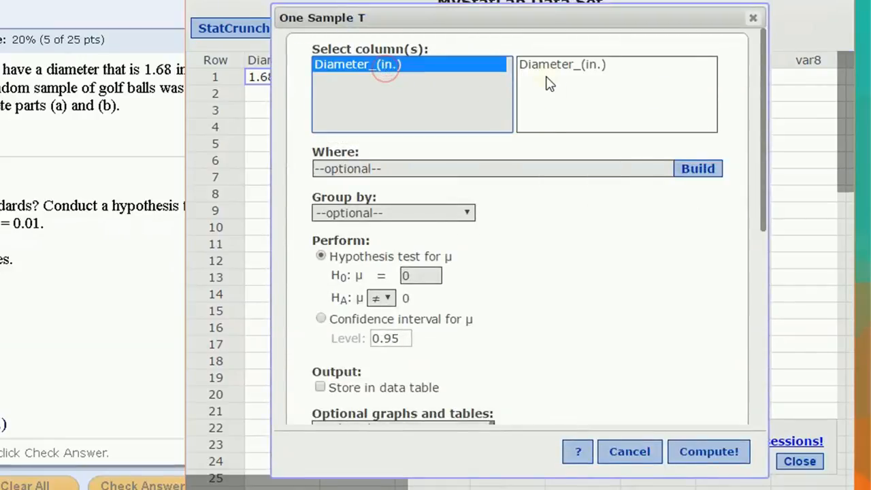
pyautogui.doubleClick(420, 277)
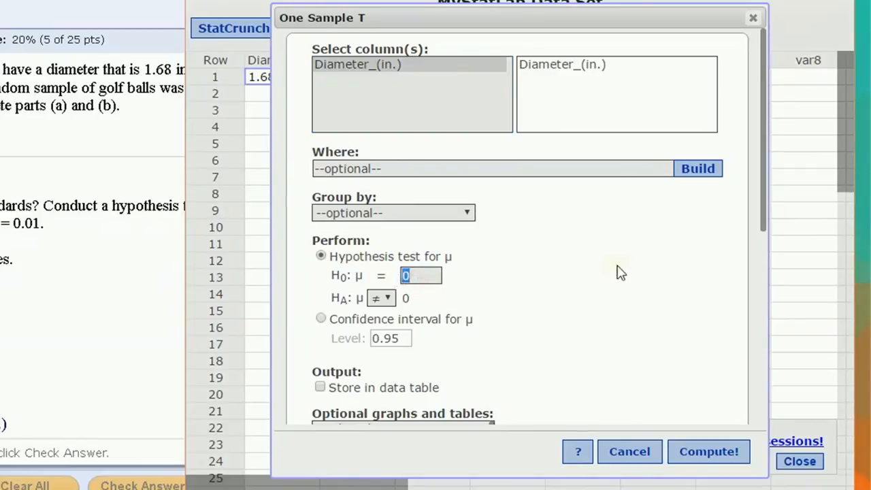
pyautogui.write('1.68')
pyautogui.press('Tab')
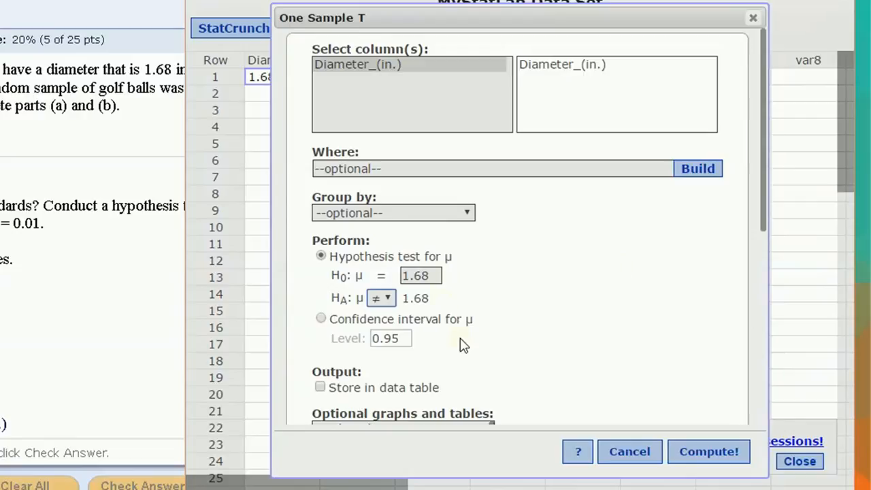
pyautogui.click(715, 455)
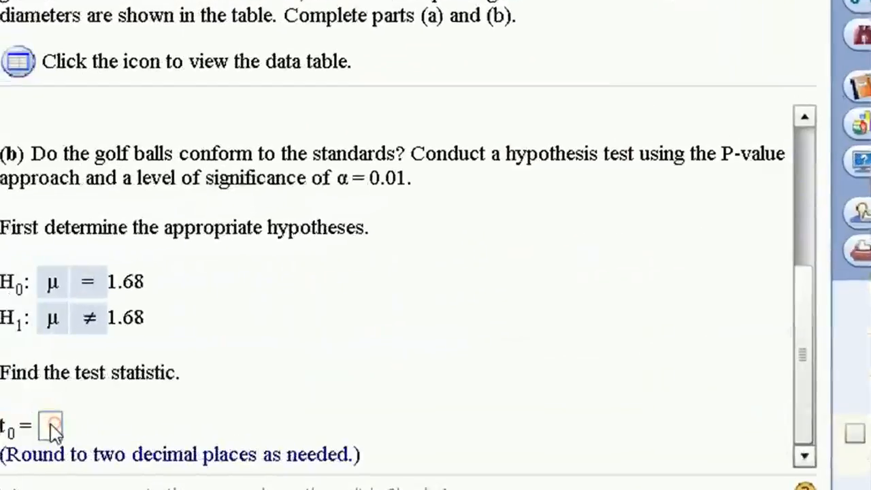
# Back in the homework problem, enter .81 as the test statistic t0 for part (b) and submit it.
pyautogui.write('1.81')
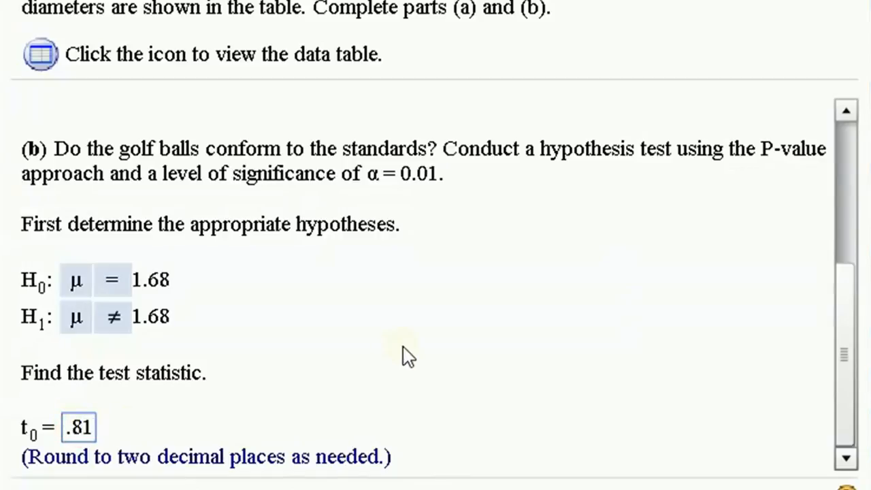
pyautogui.press('Return')
pyautogui.press('Return')
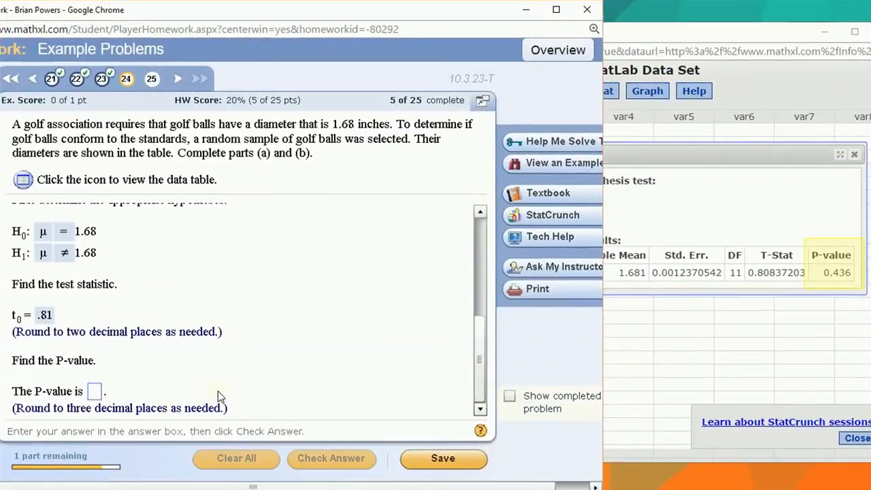
# Submit .436 as the P-value and select conclusion C, not sufficient evidence that the golf balls do not conform to the standards.
pyautogui.write('.43')
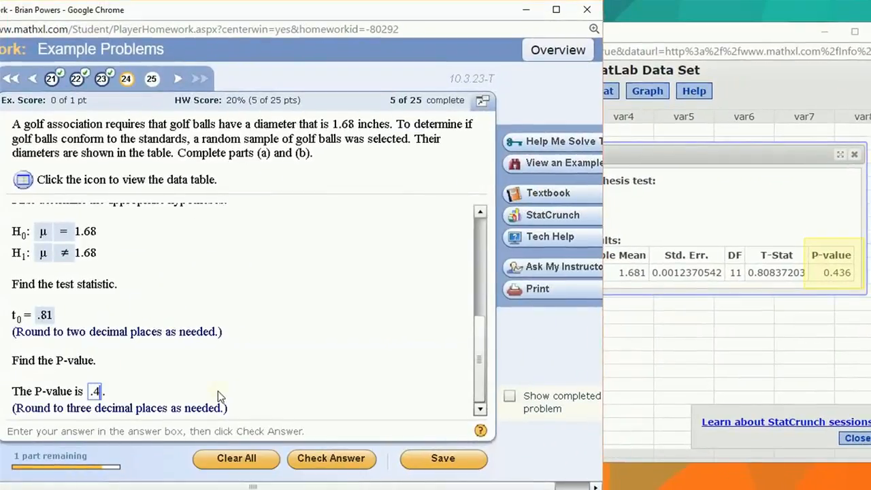
pyautogui.write('6')
pyautogui.press('Return')
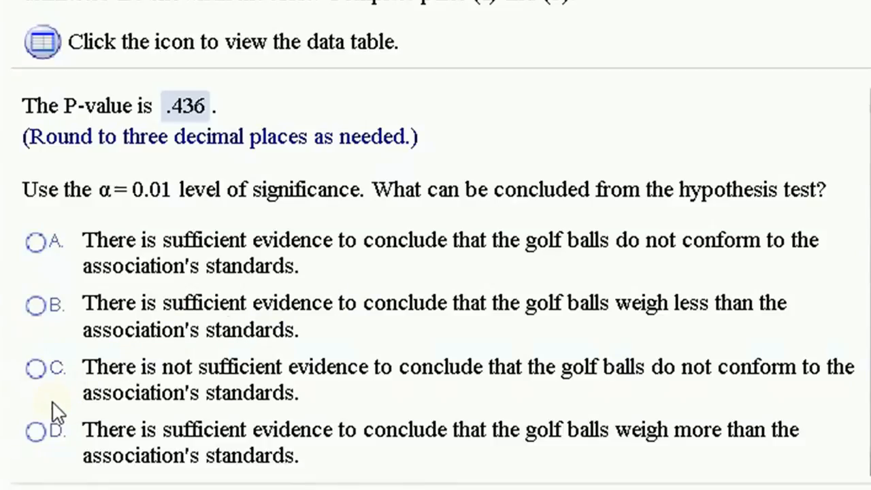
pyautogui.click(36, 368)
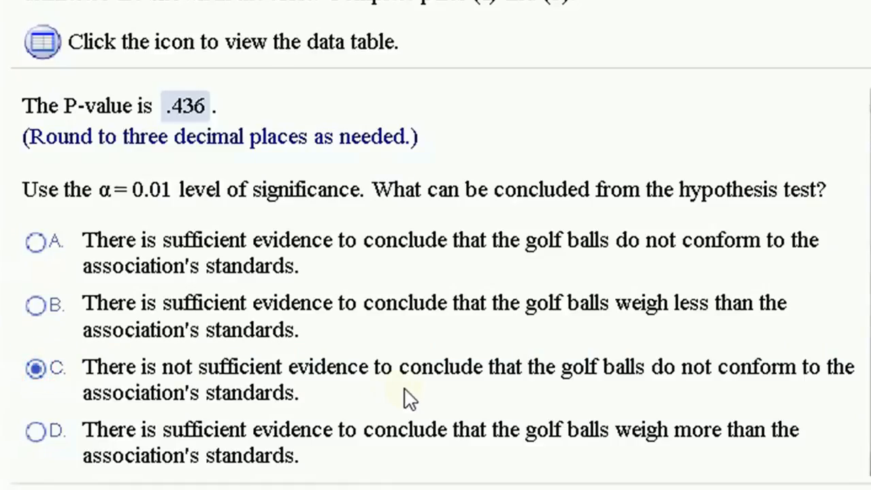